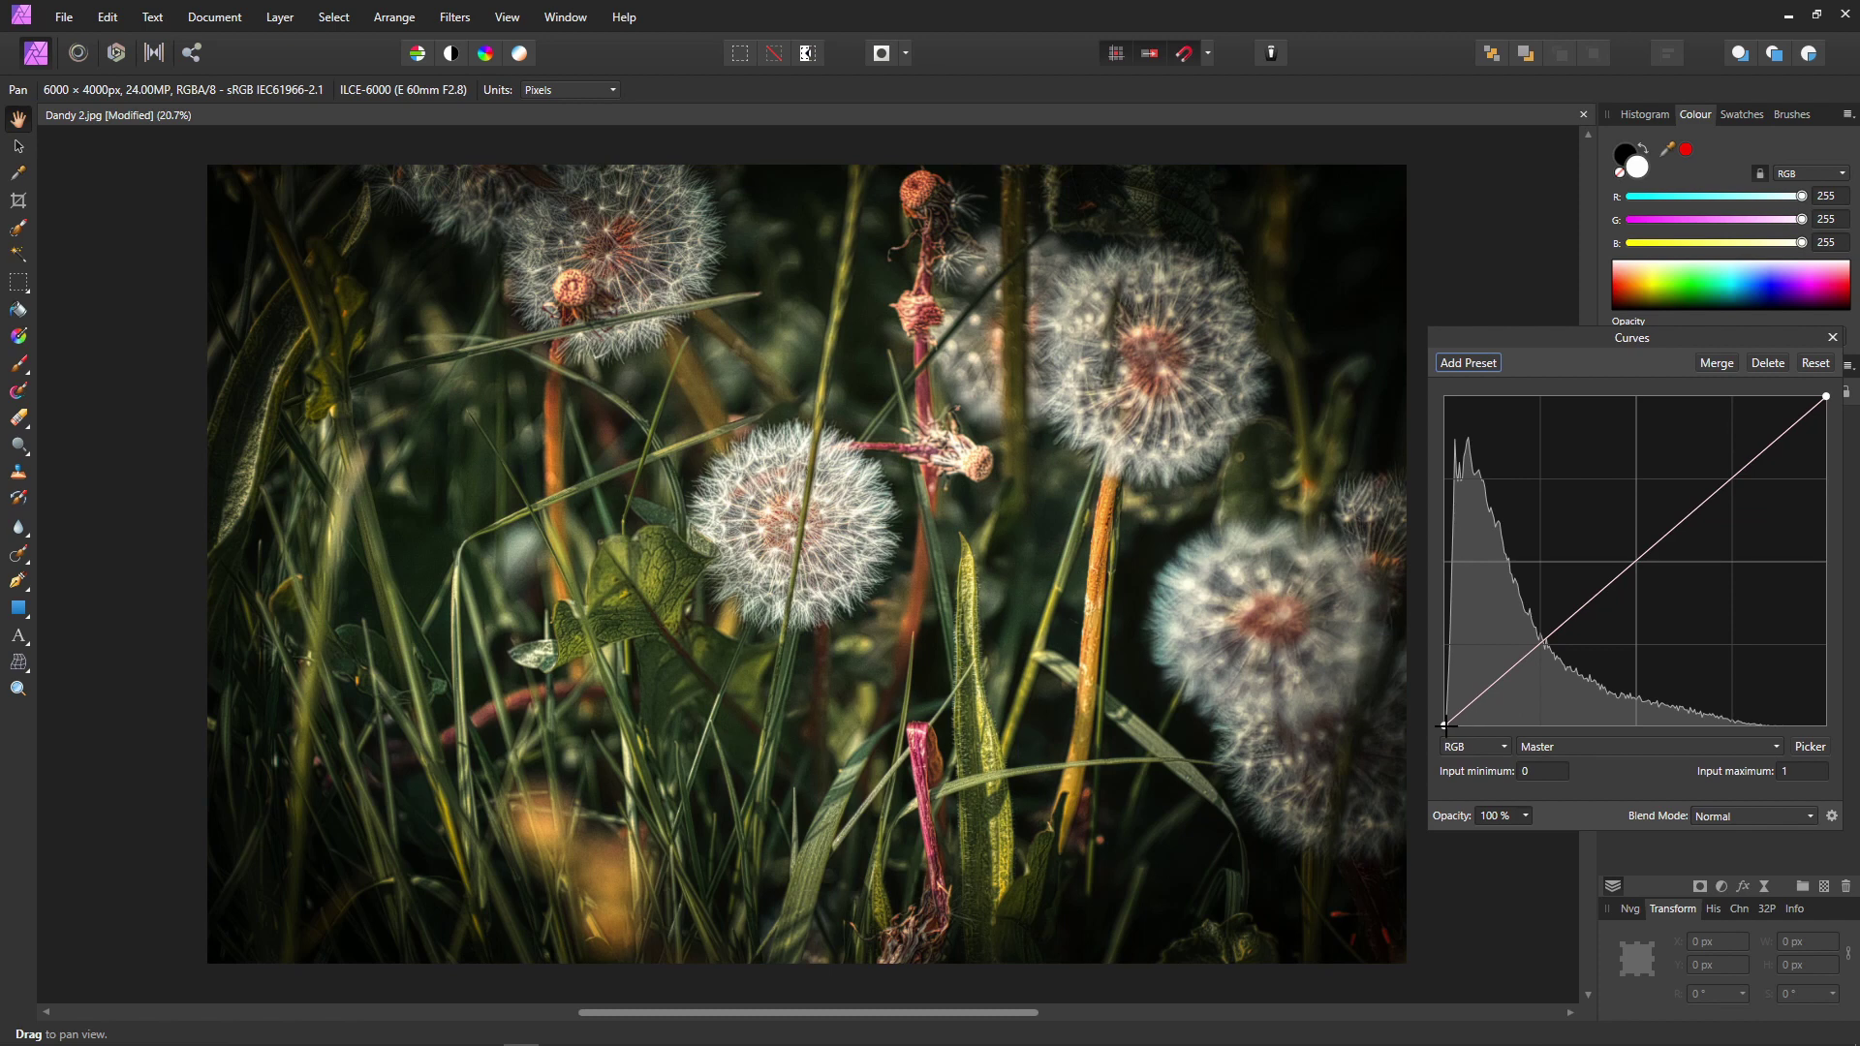
Step: Shape the master curve with a raised black point, a lowered white point and a gentle S-bend through the midtones
left_click_drag(1444, 726, 1445, 703)
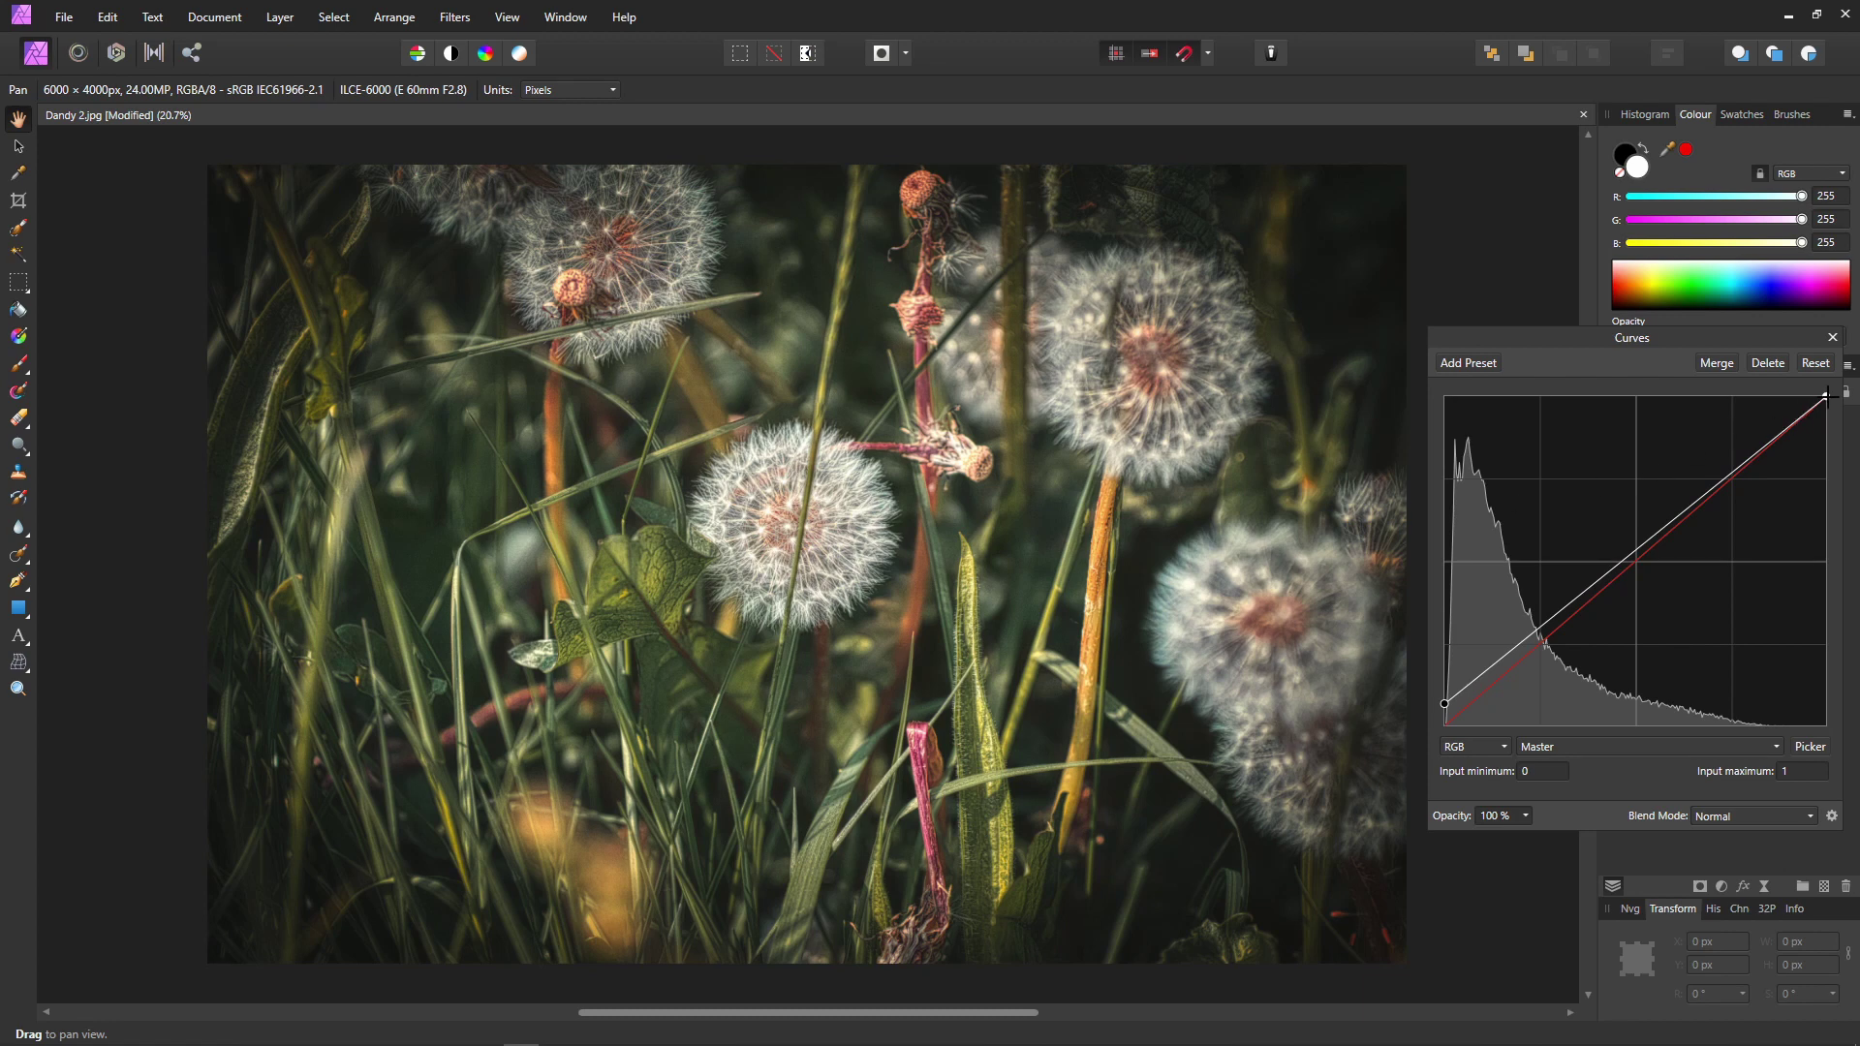
left_click_drag(1826, 396, 1838, 439)
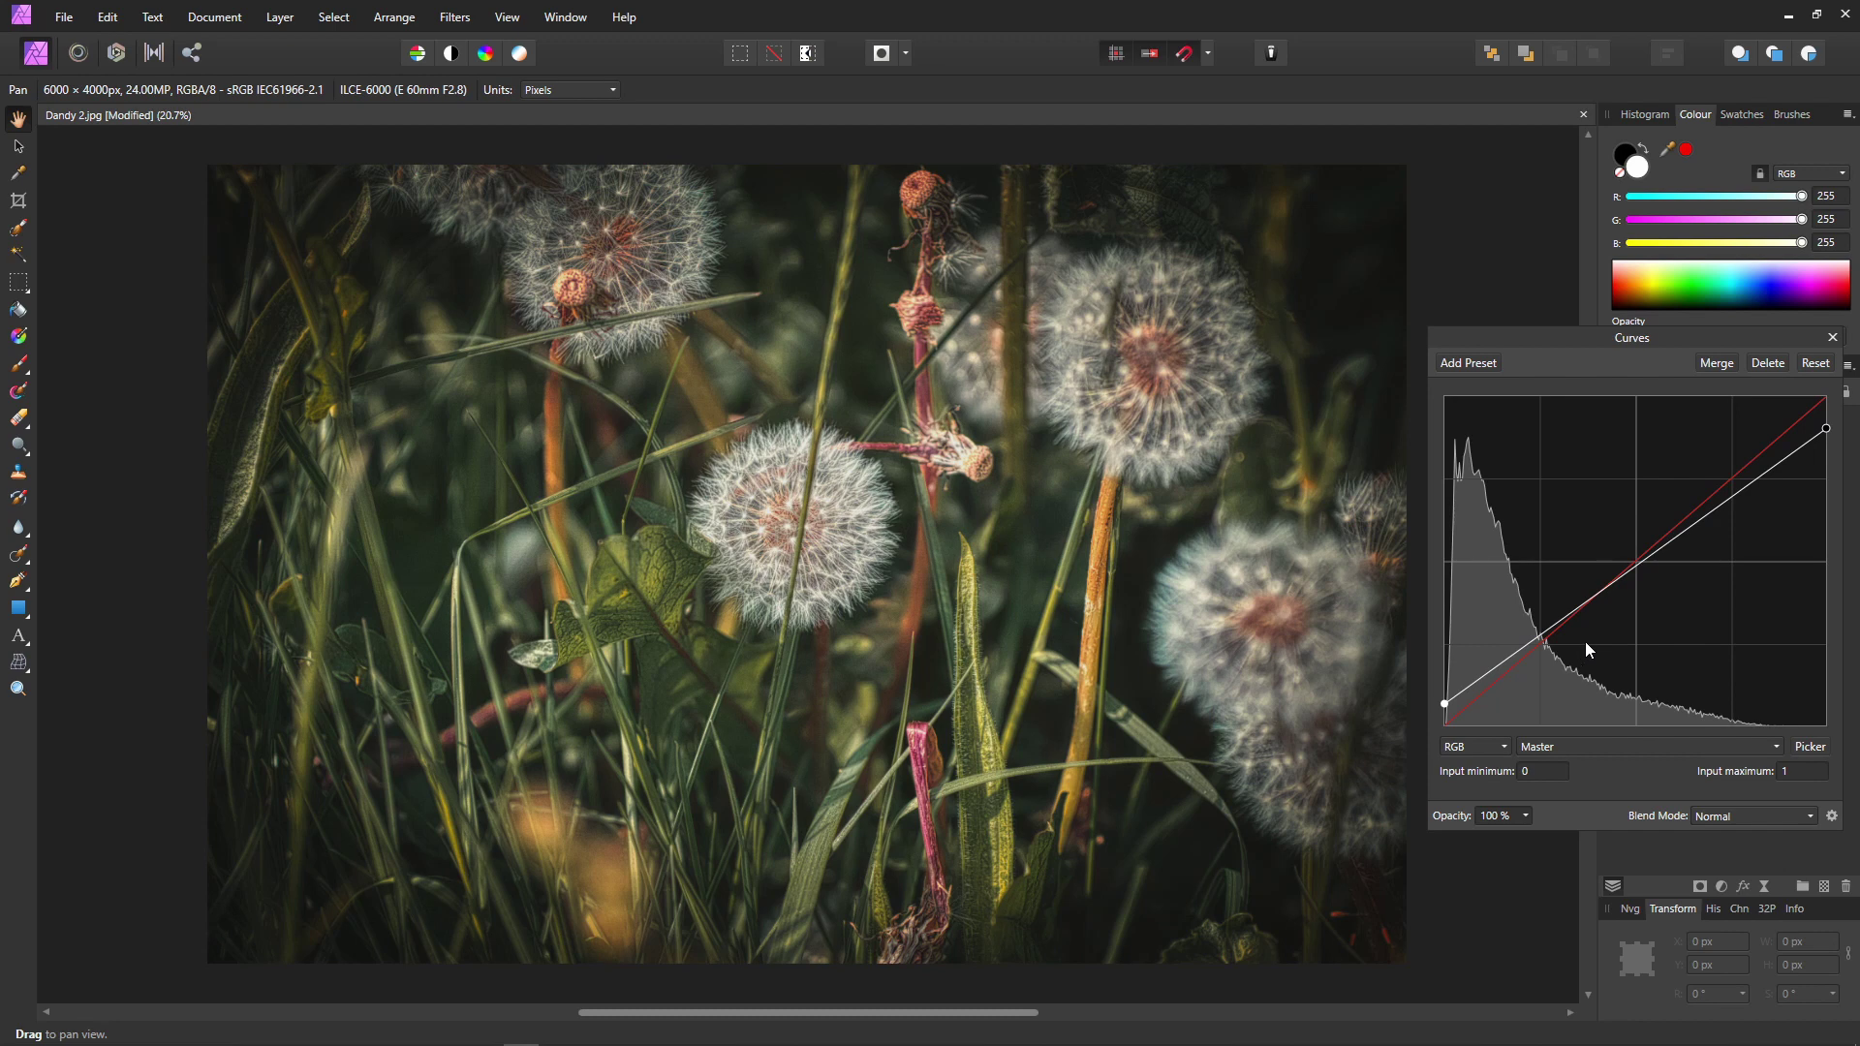
left_click(1637, 564)
left_click_drag(1532, 655, 1526, 678)
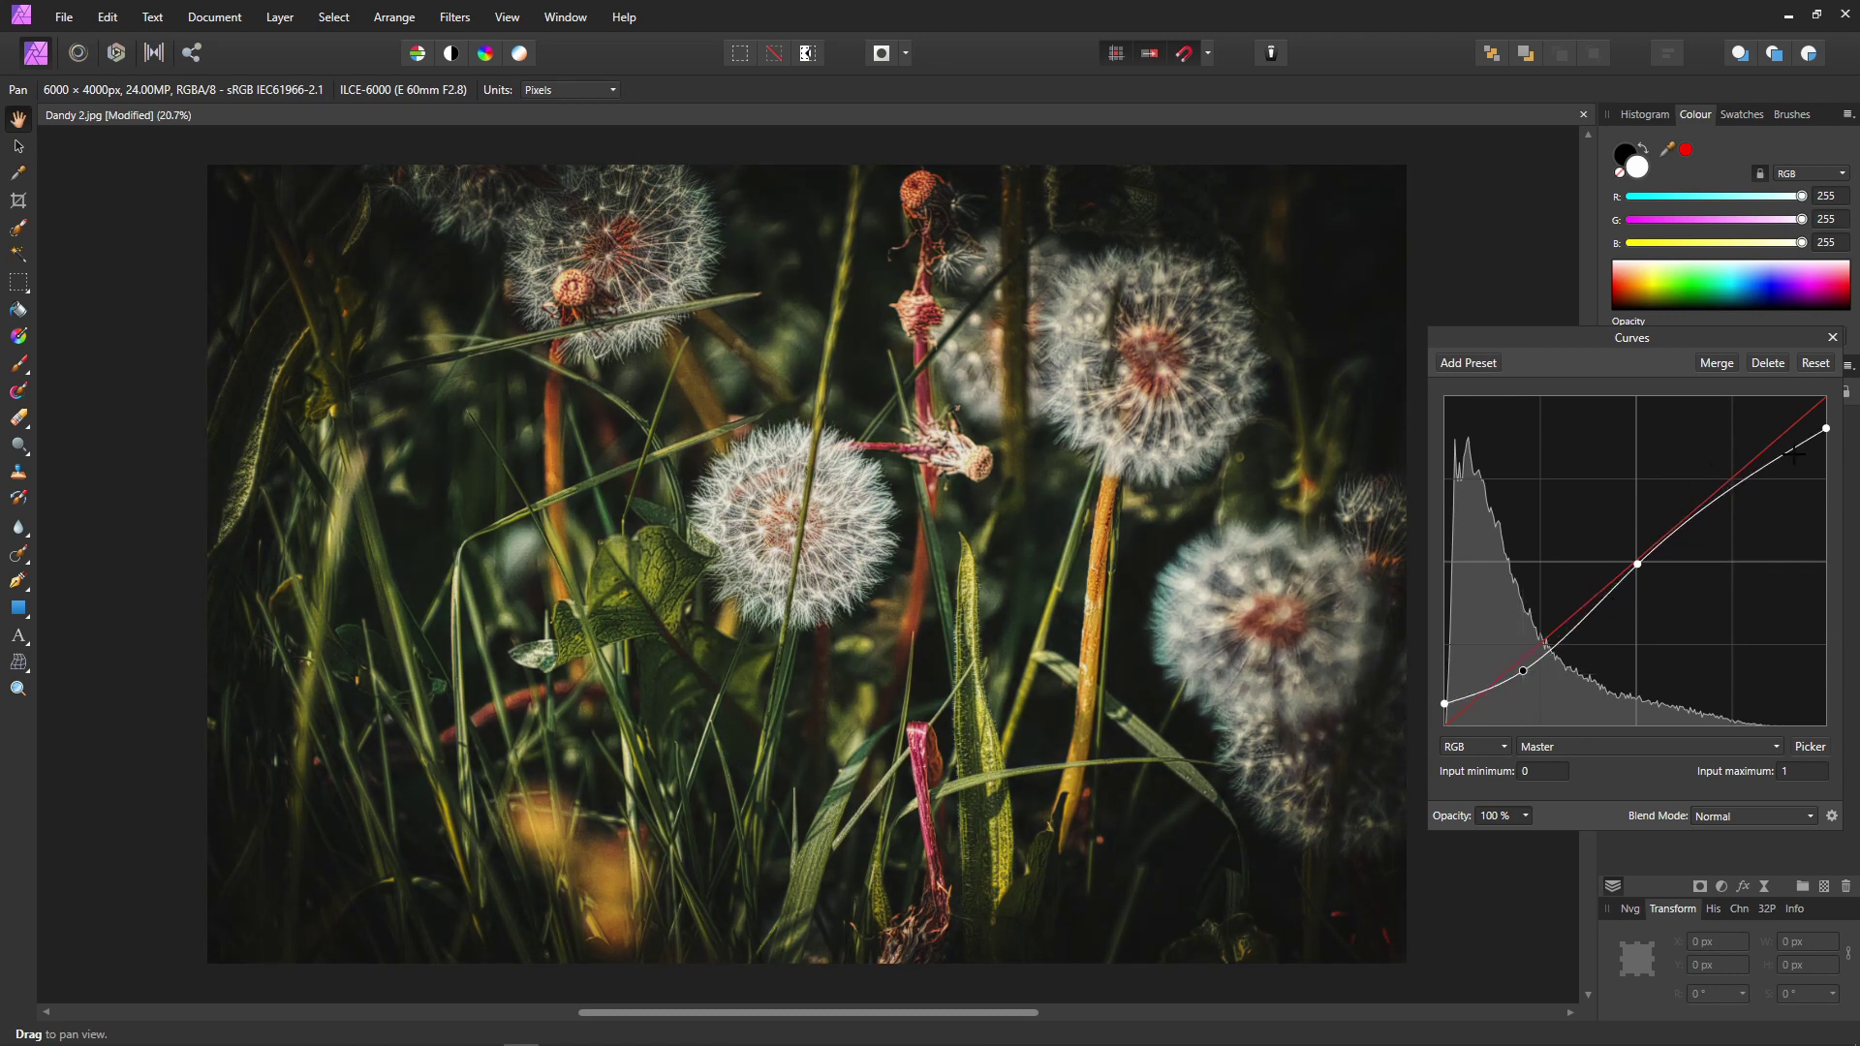
left_click_drag(1711, 509, 1708, 497)
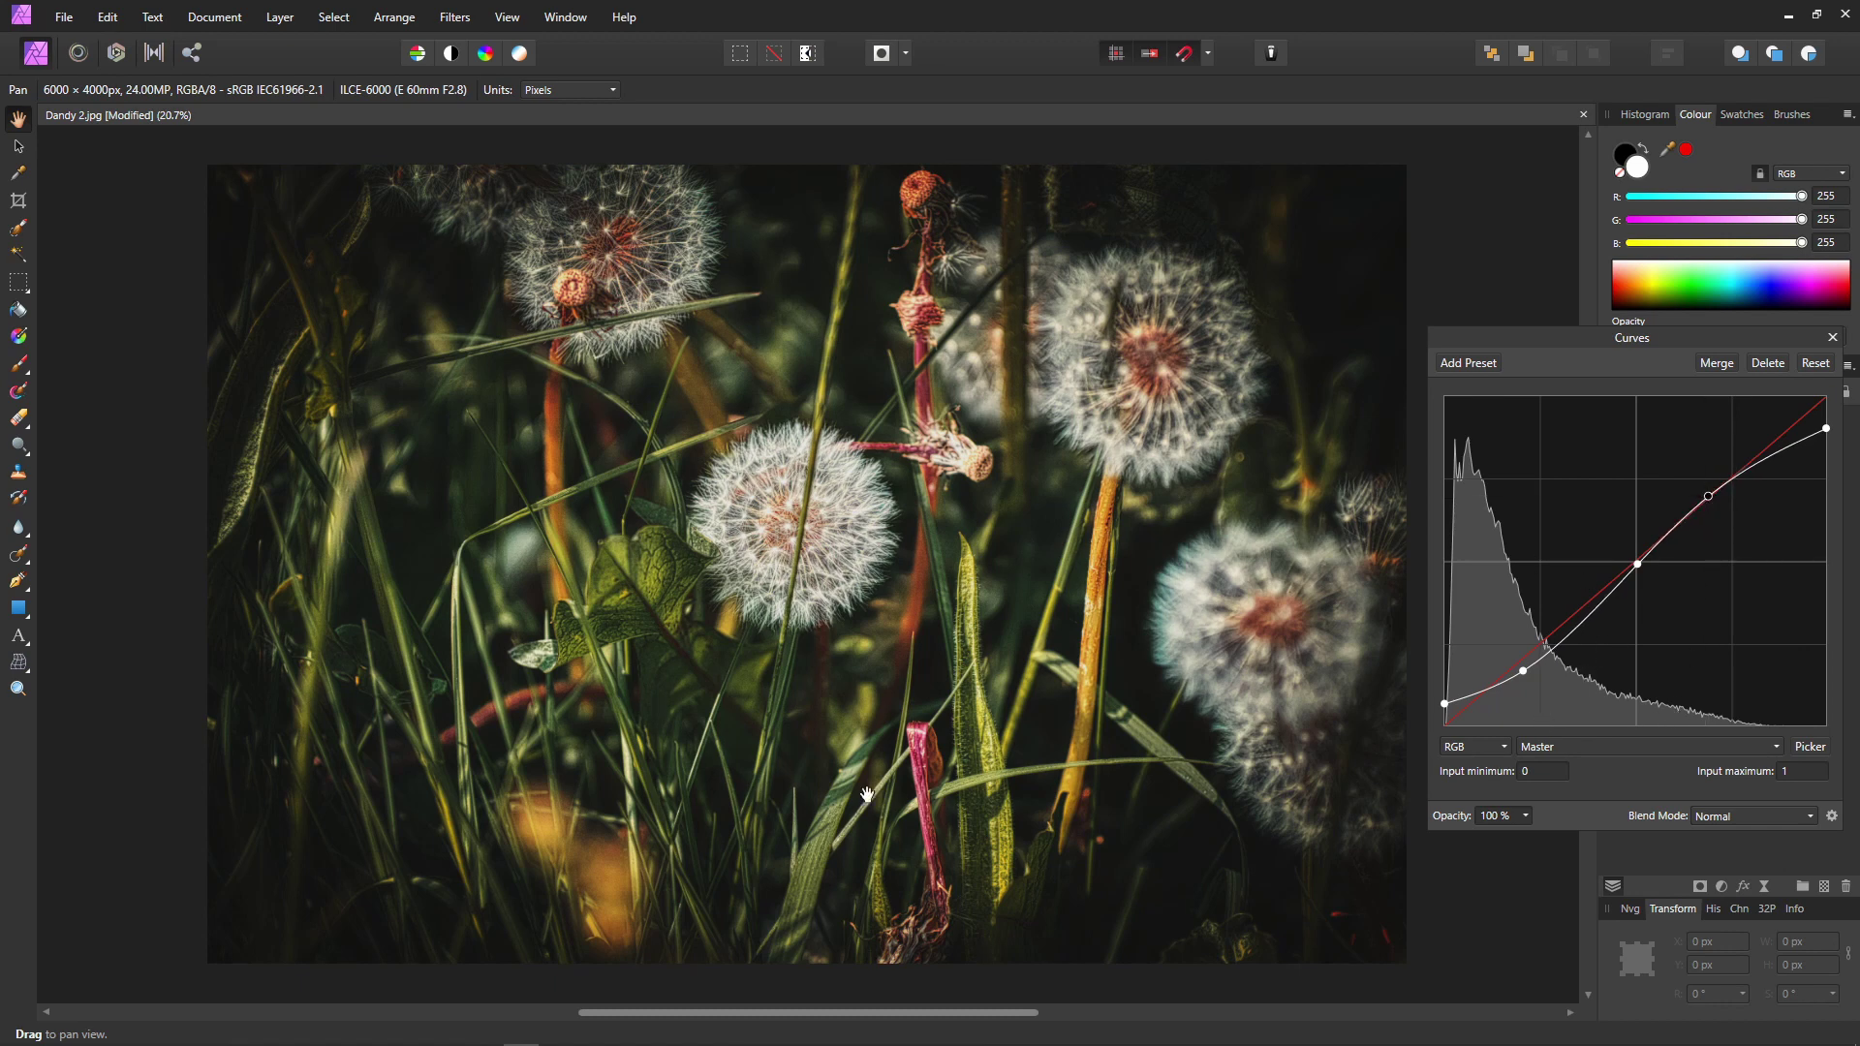
left_click(1832, 338)
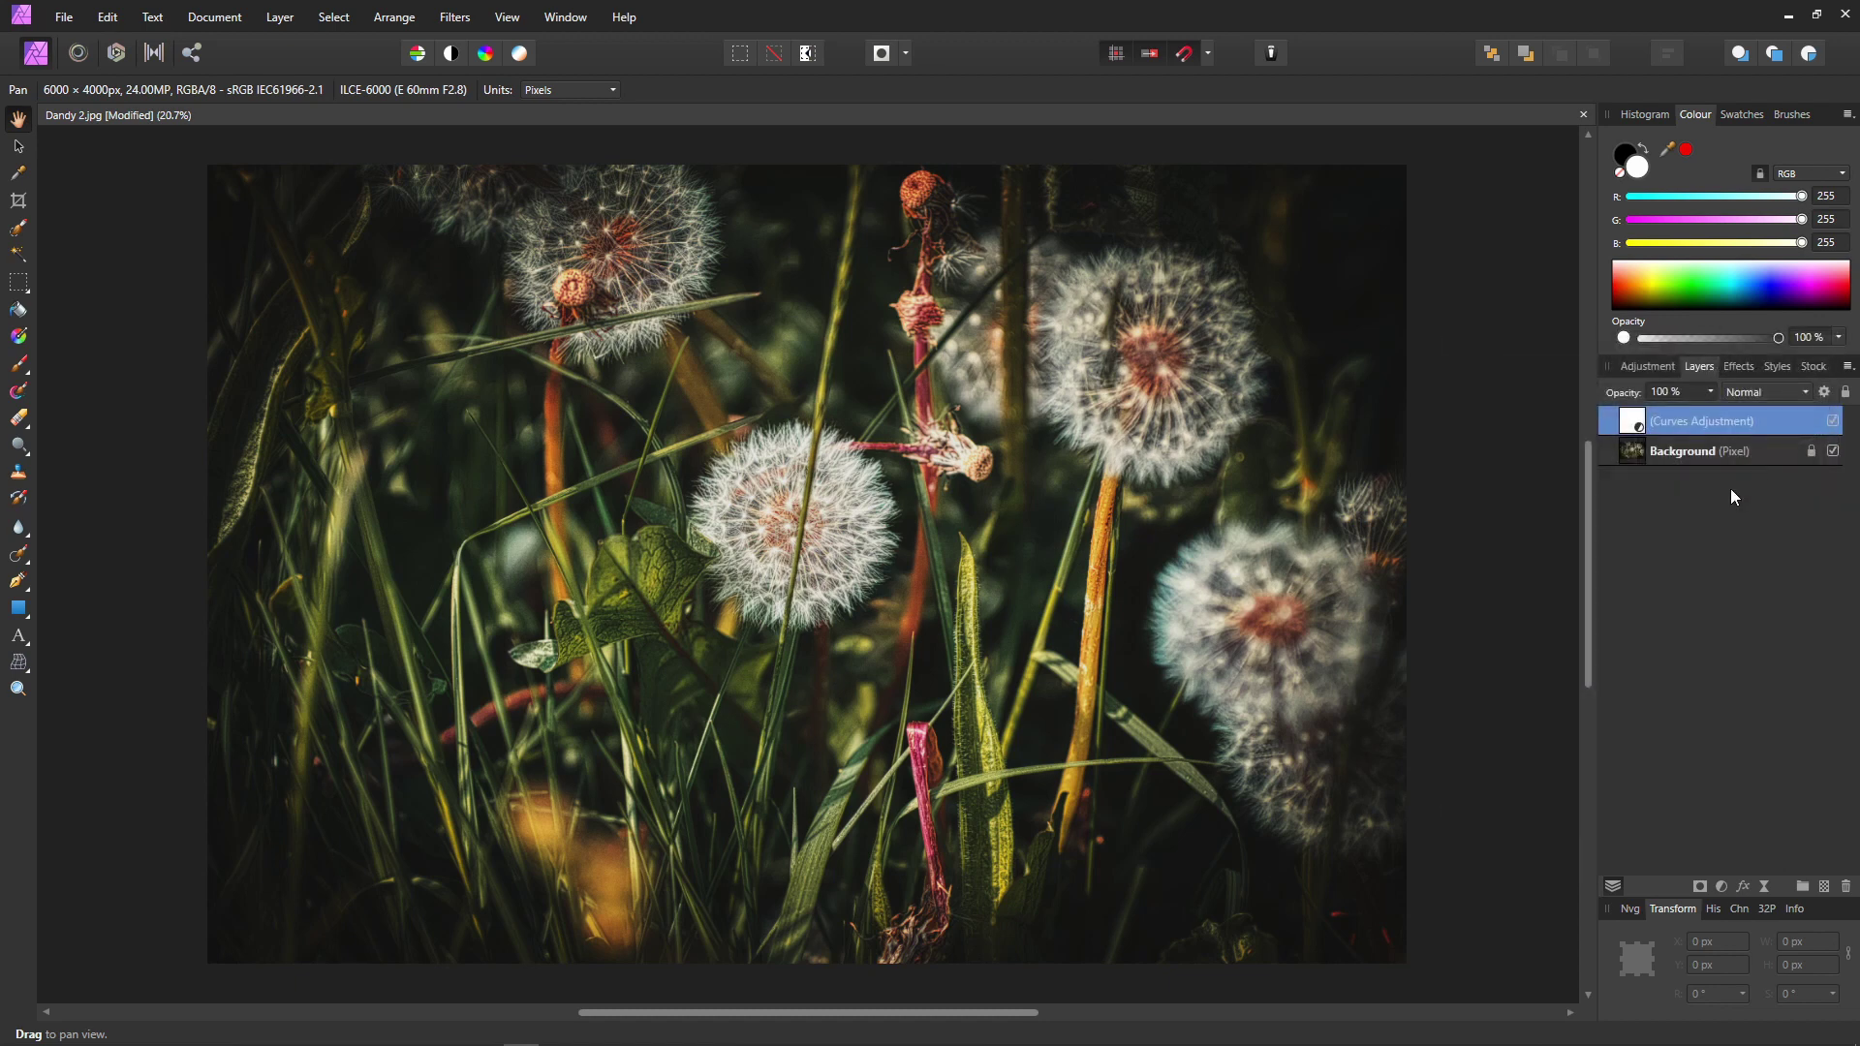
Step: Compare the dandelion photo with and without the Curves adjustment, and delete that adjustment layer
left_click(1835, 423)
left_click(1833, 422)
right_click(1637, 432)
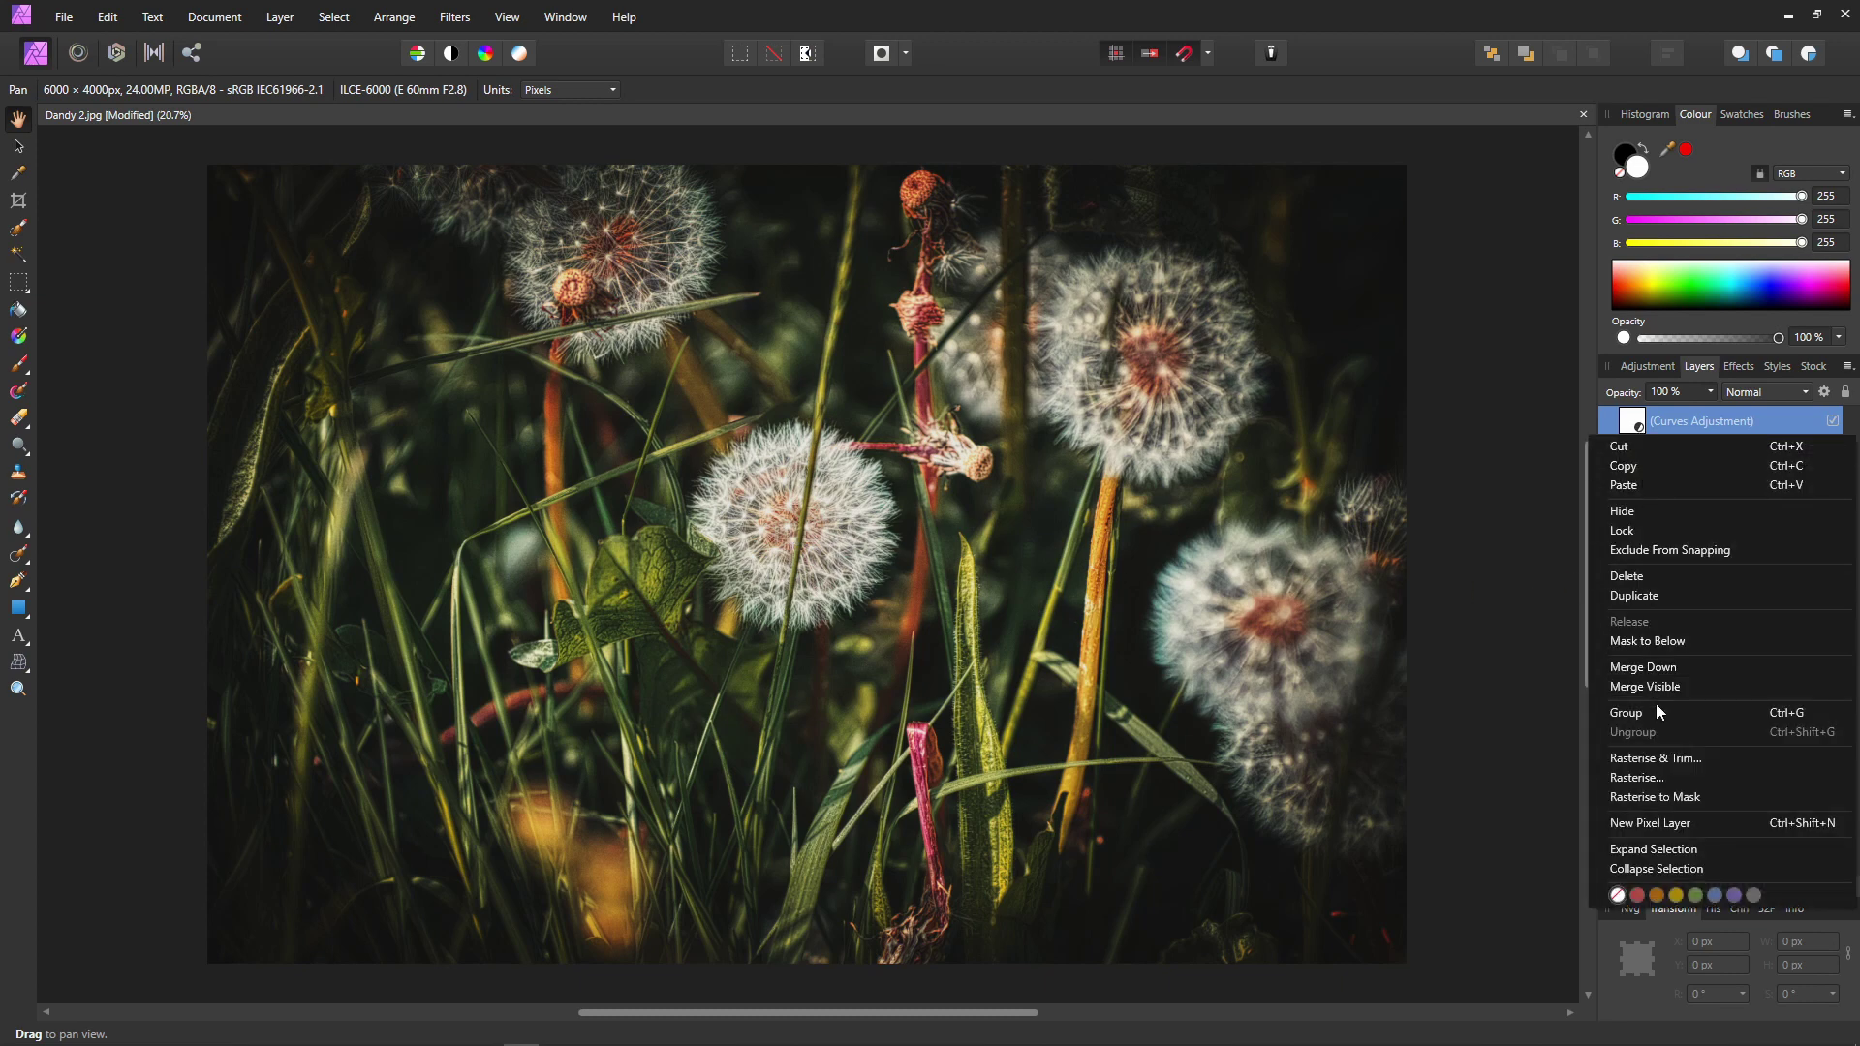
left_click(1650, 578)
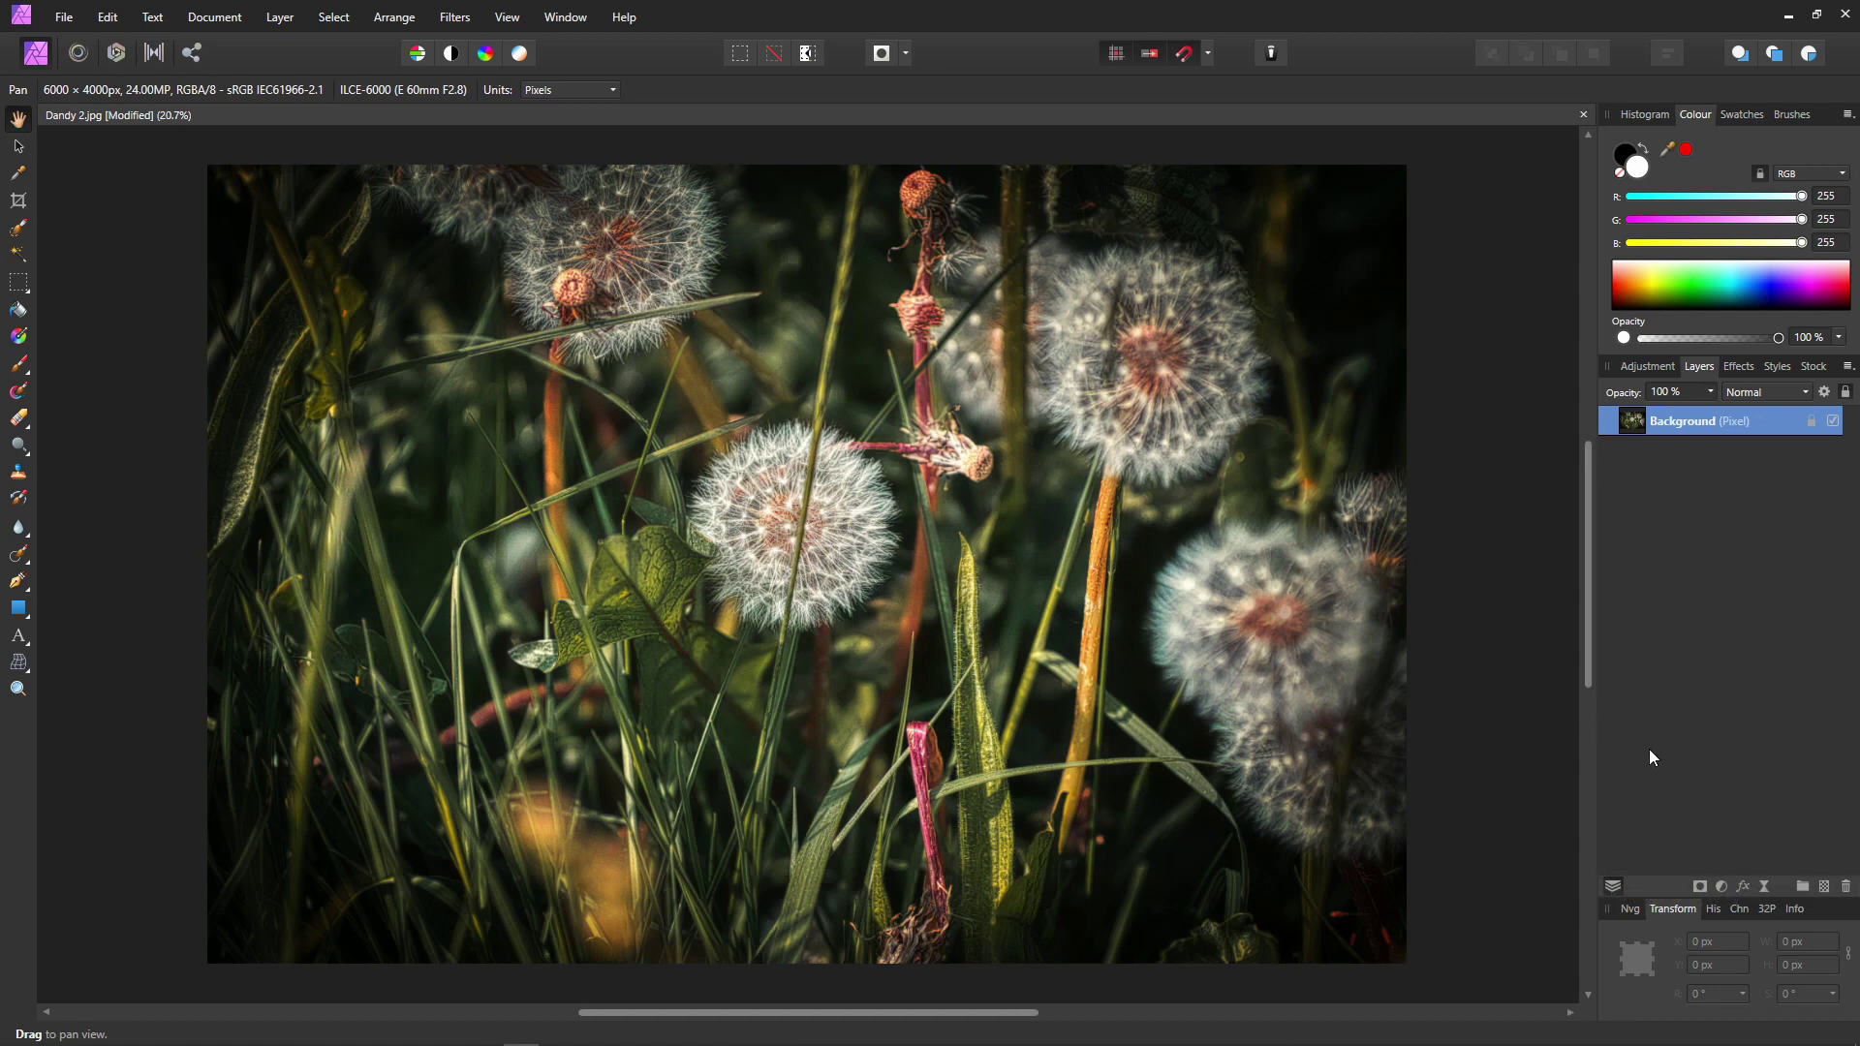
Step: Add a Levels adjustment with the output black level at 10% and the output white level at 89%
left_click(1721, 888)
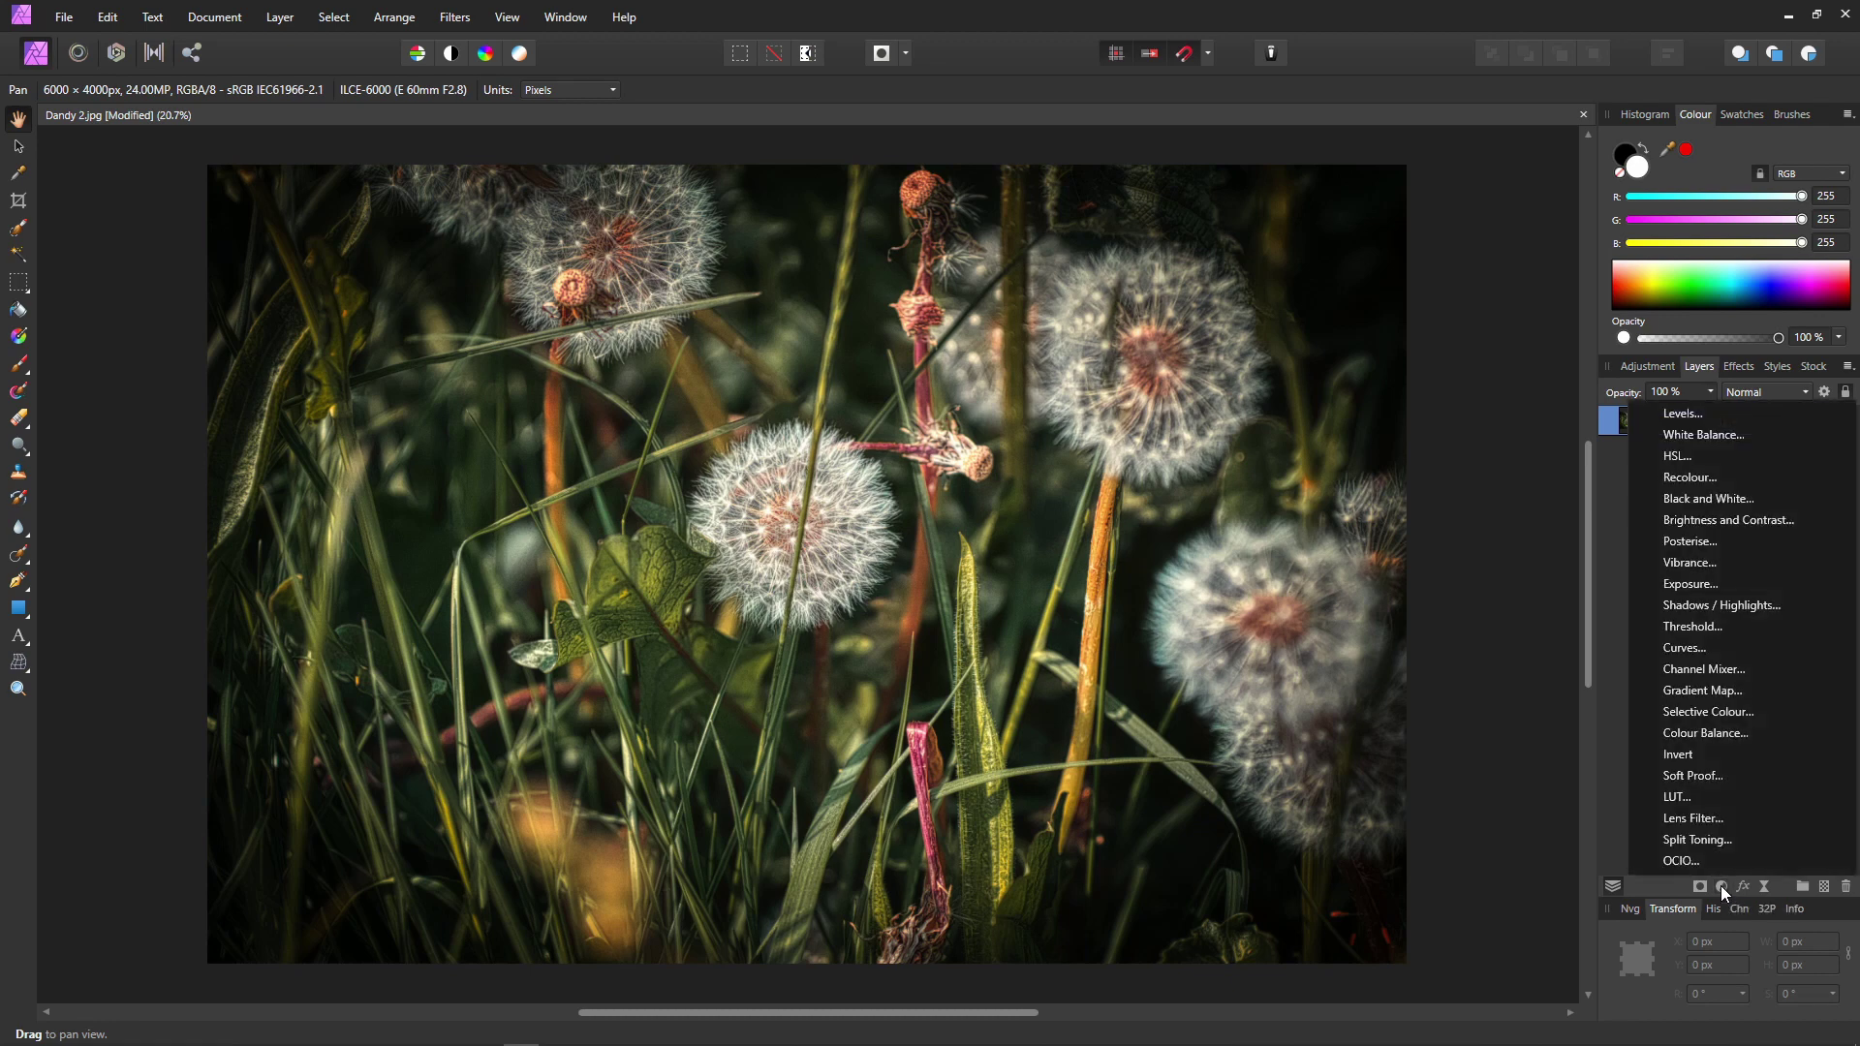
left_click(1686, 415)
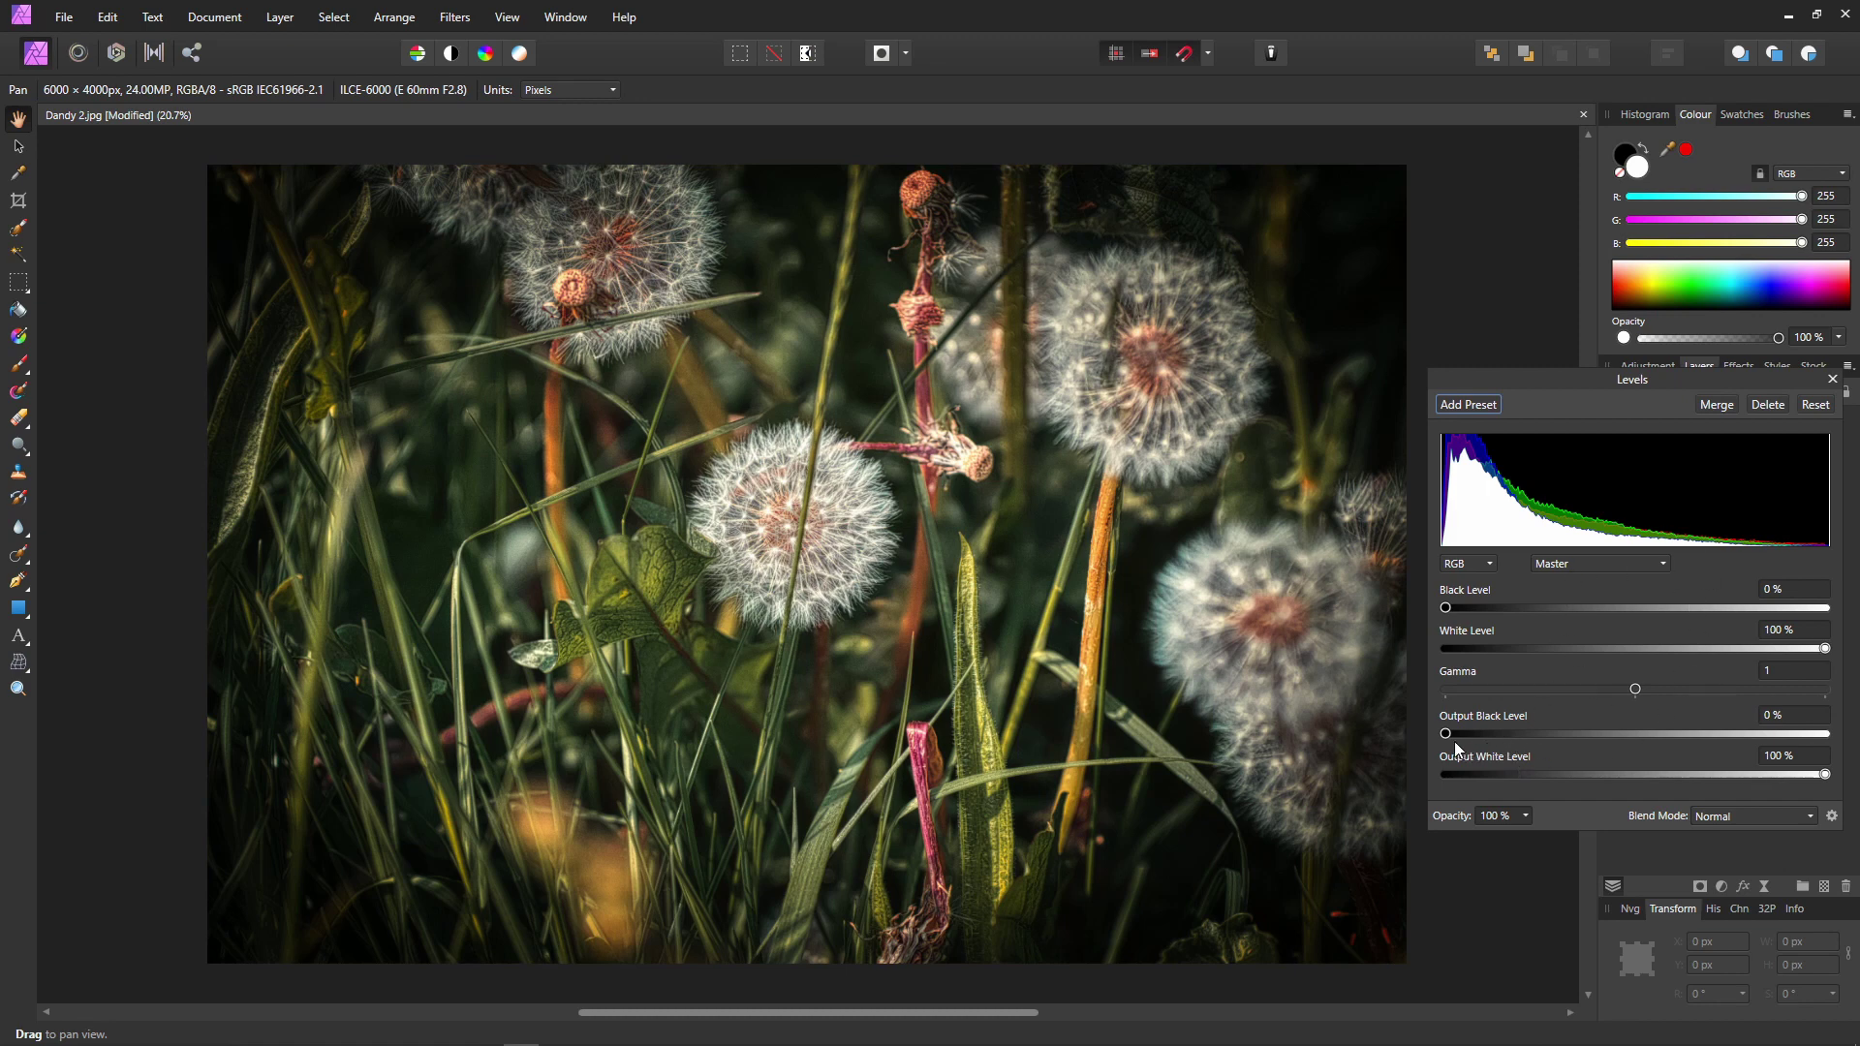
left_click_drag(1446, 735, 1485, 744)
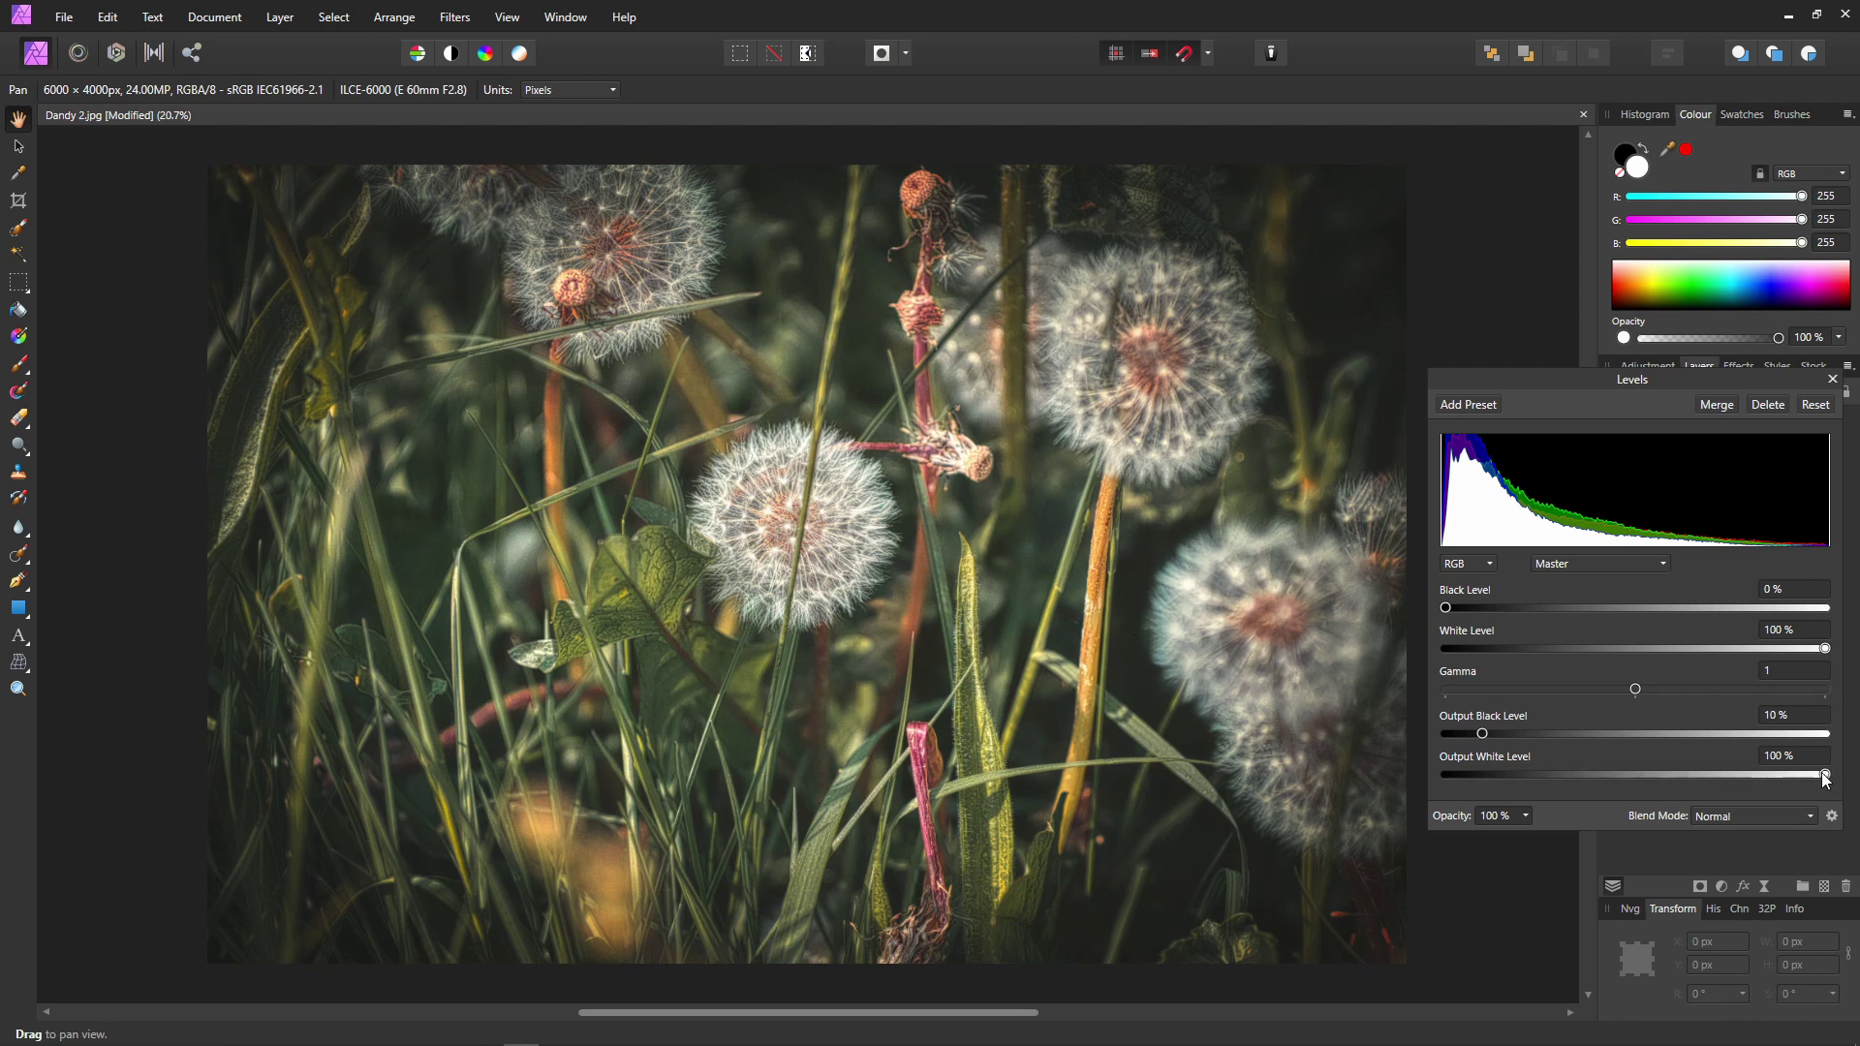
left_click_drag(1825, 775, 1787, 775)
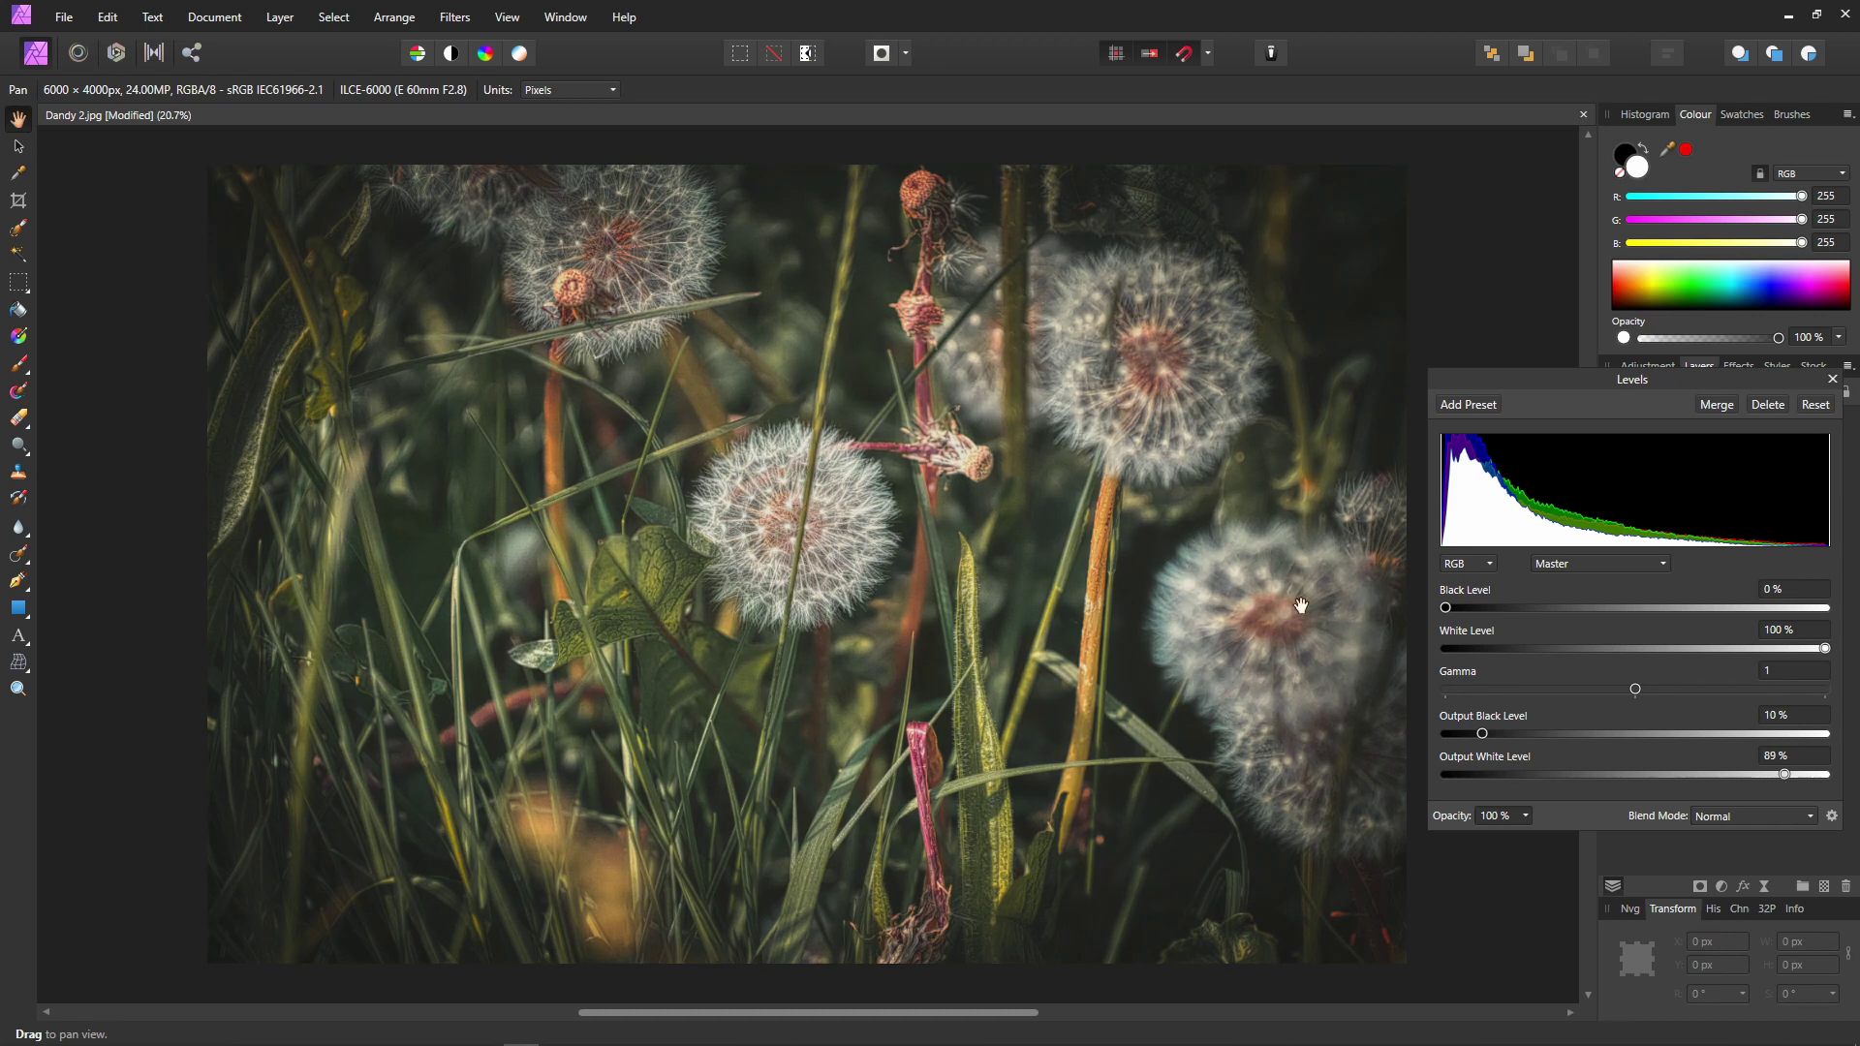
left_click(1832, 380)
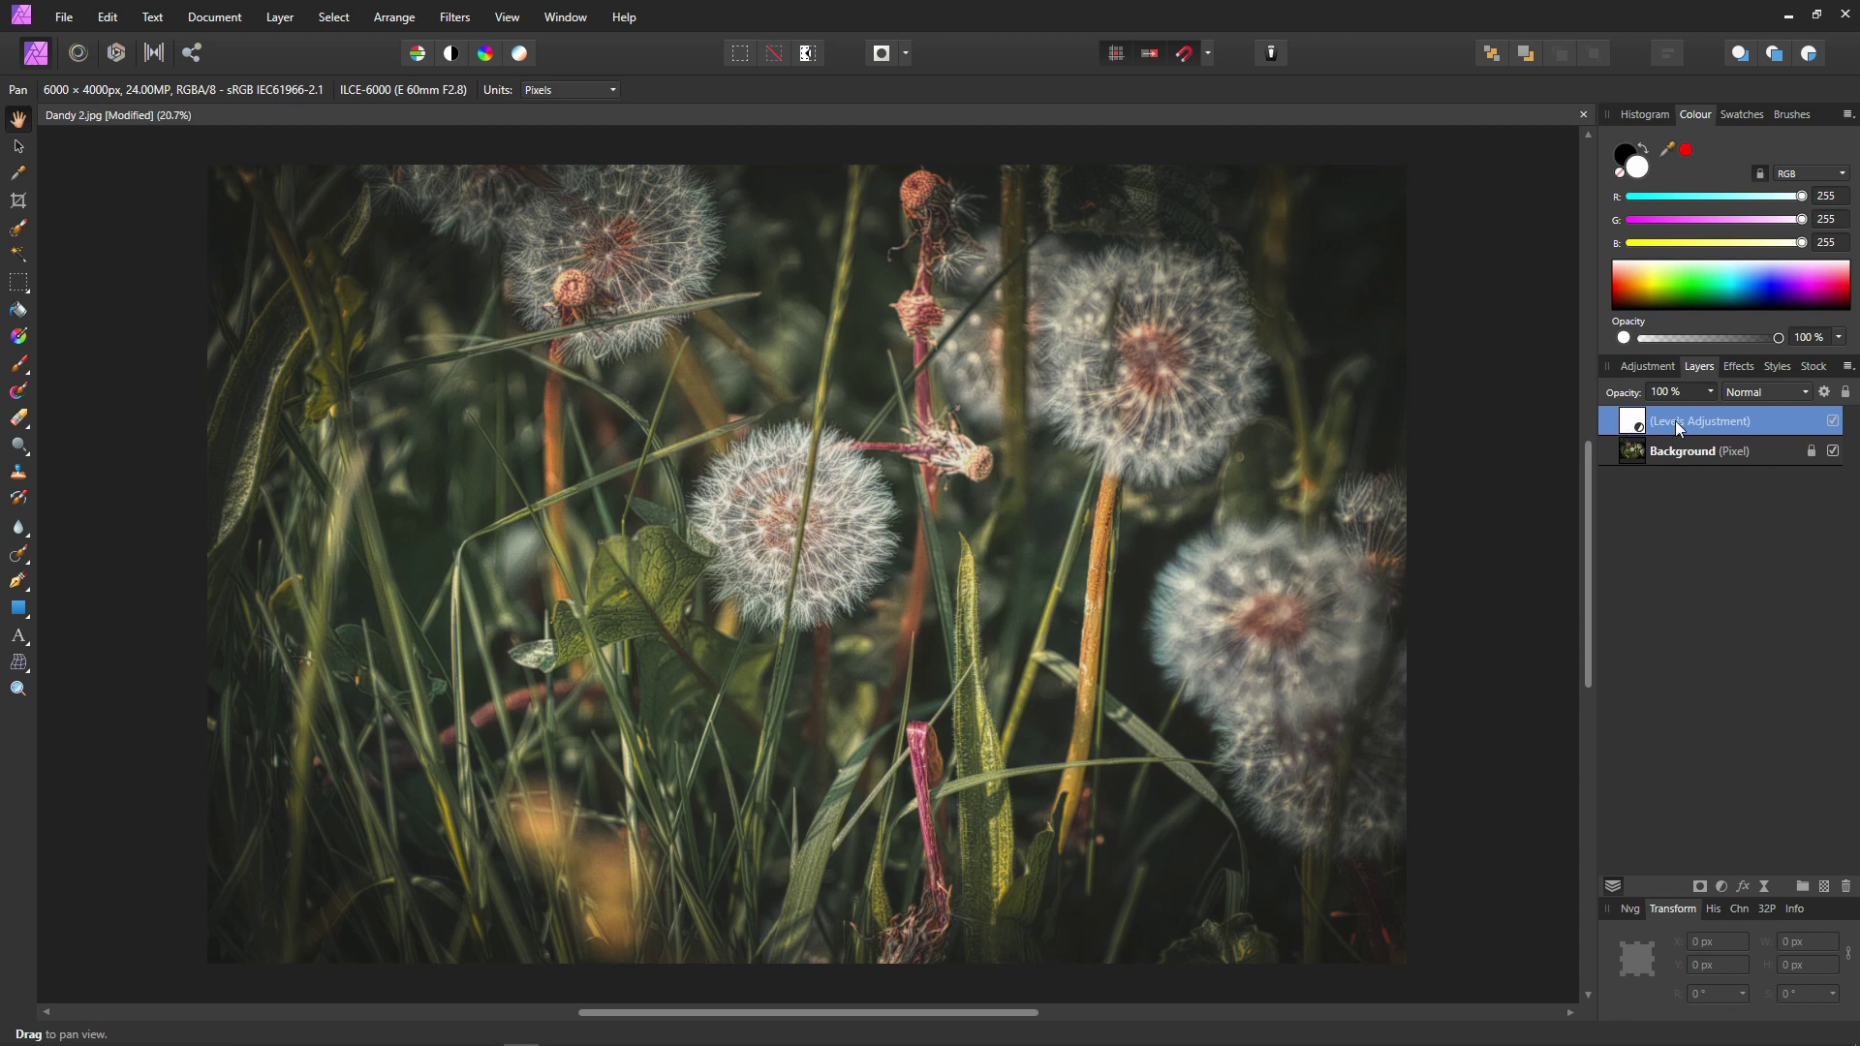
Step: Add a Brightness / Contrast adjustment directly above the Background layer with its contrast raised to 54%
left_click(1632, 448)
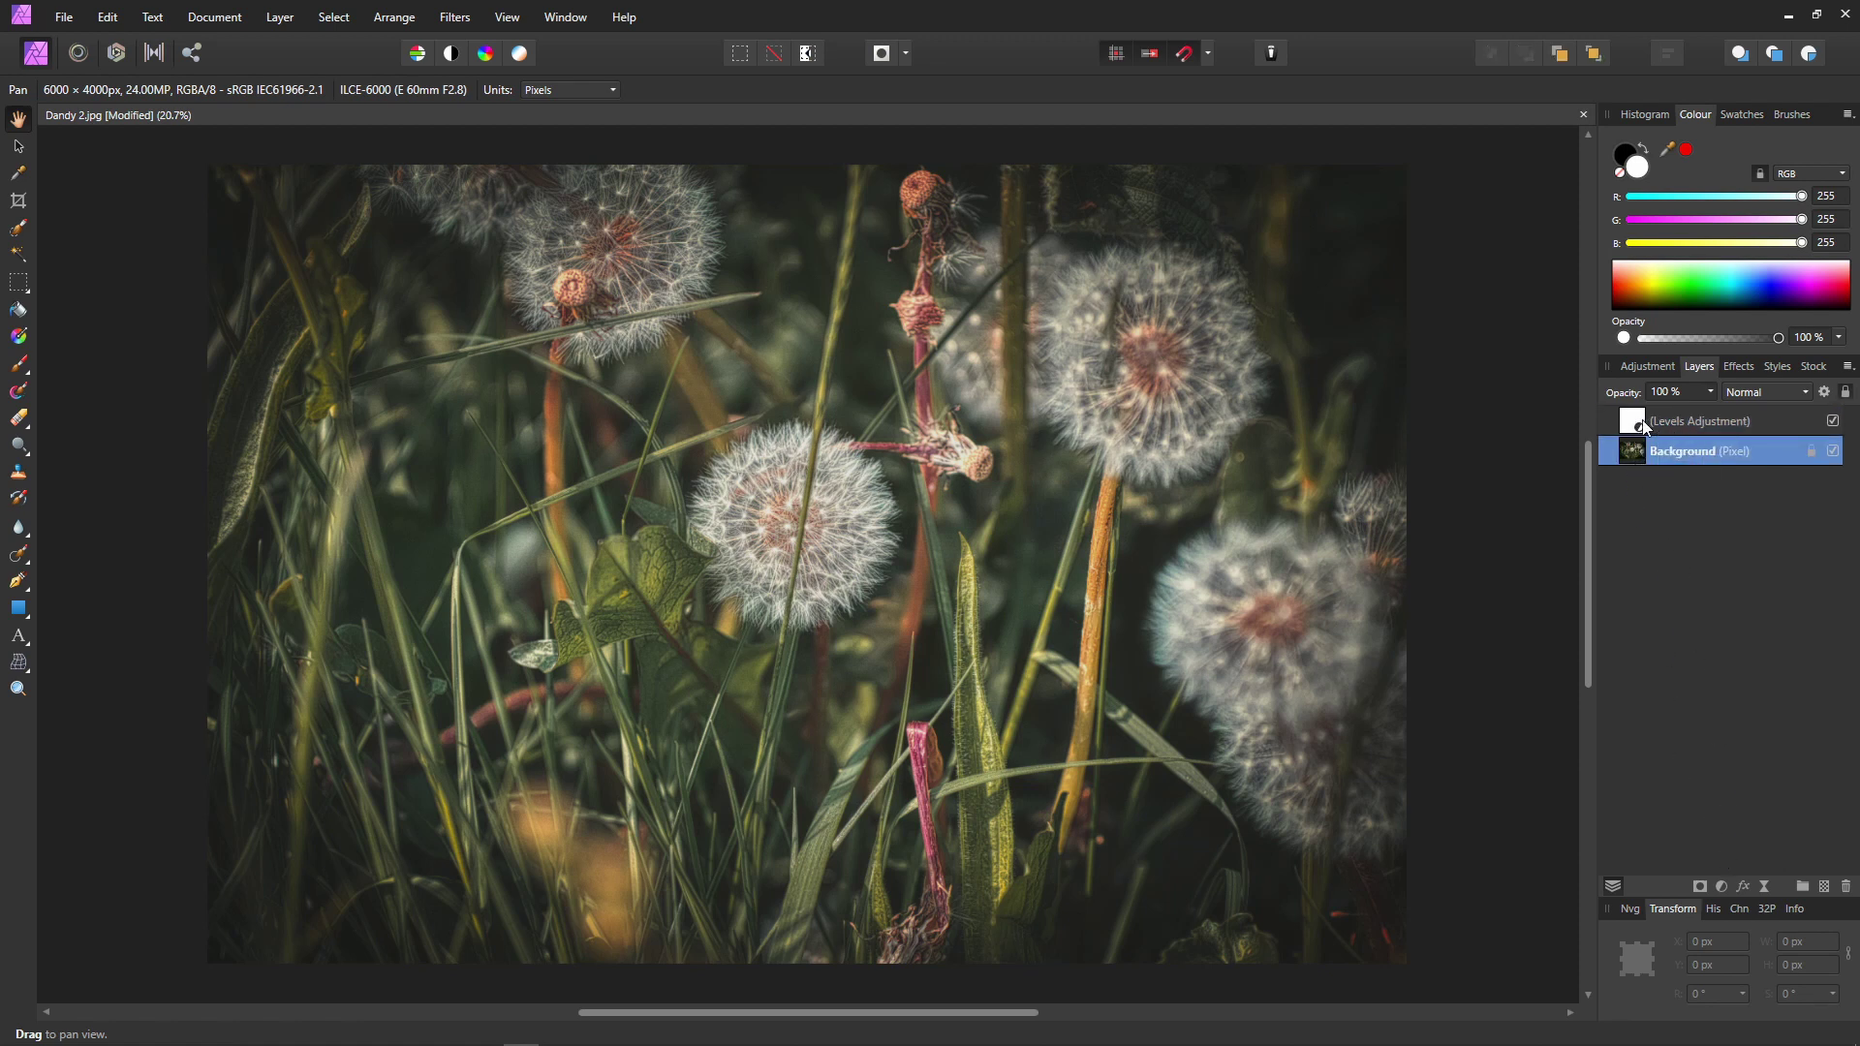
left_click(1723, 886)
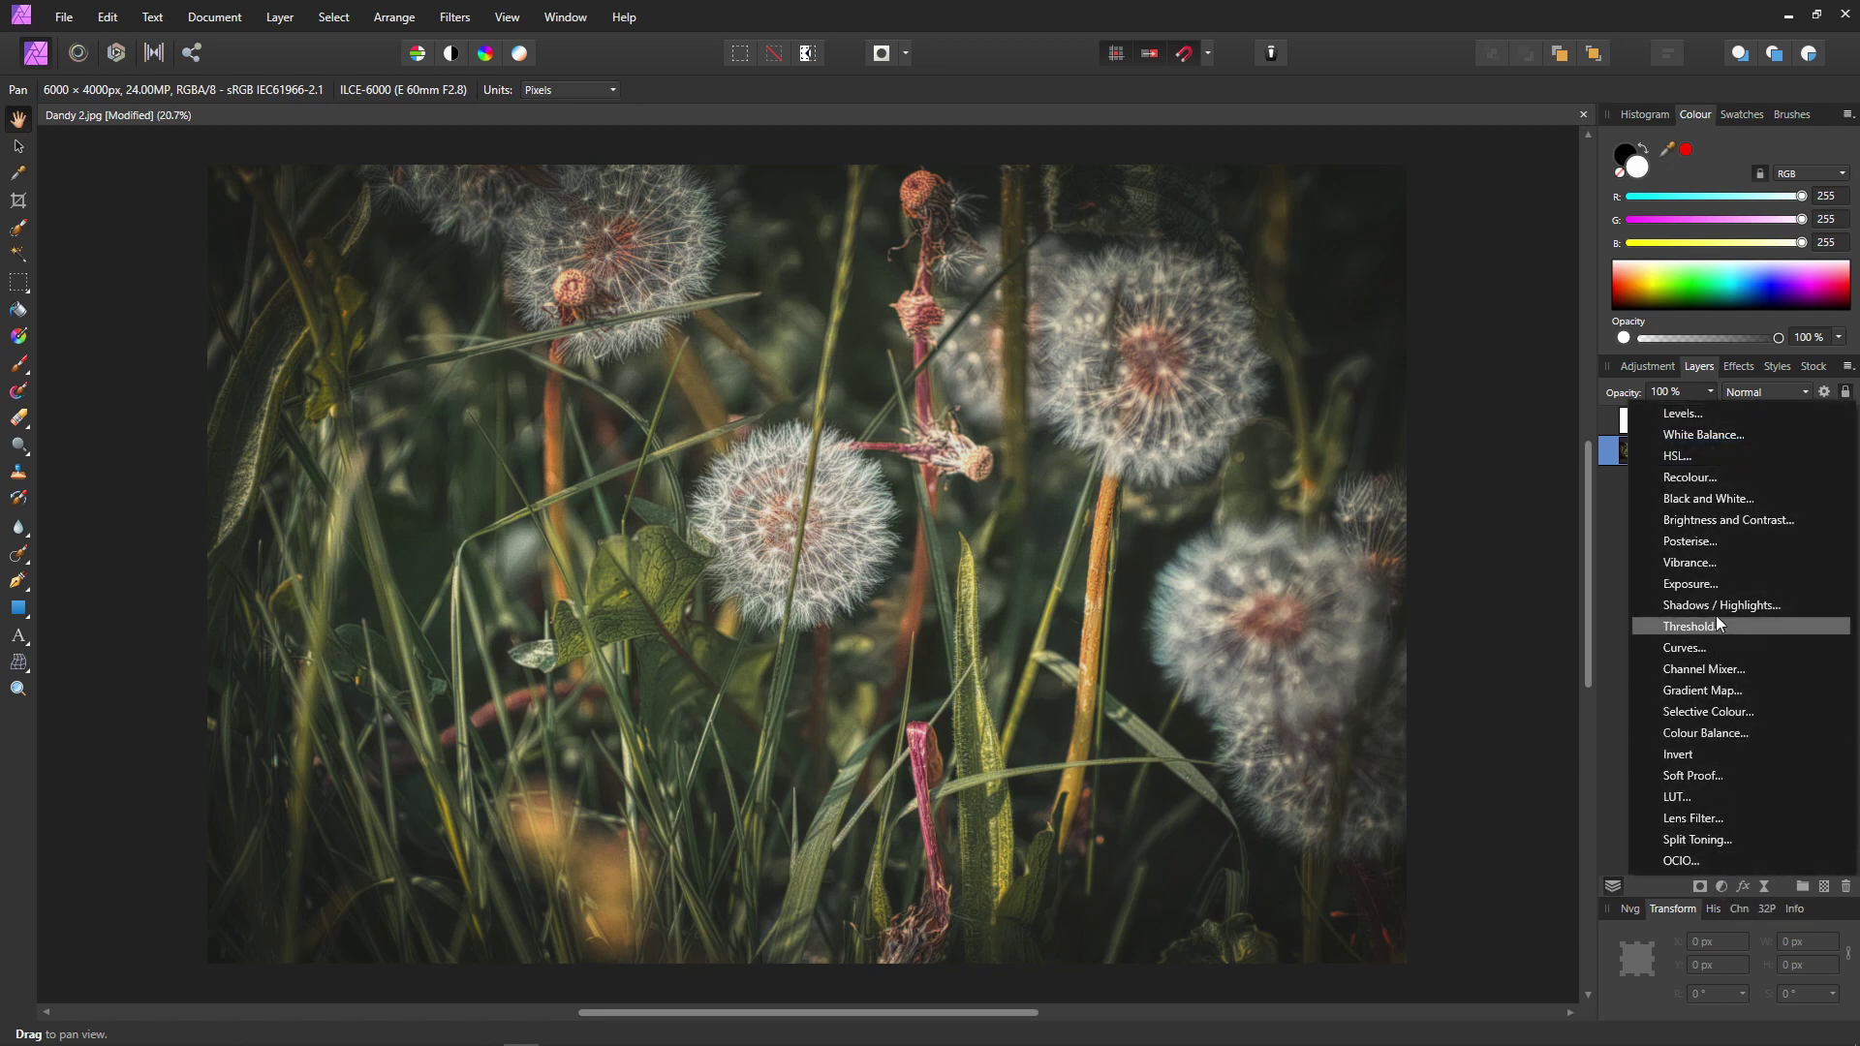
left_click(1705, 520)
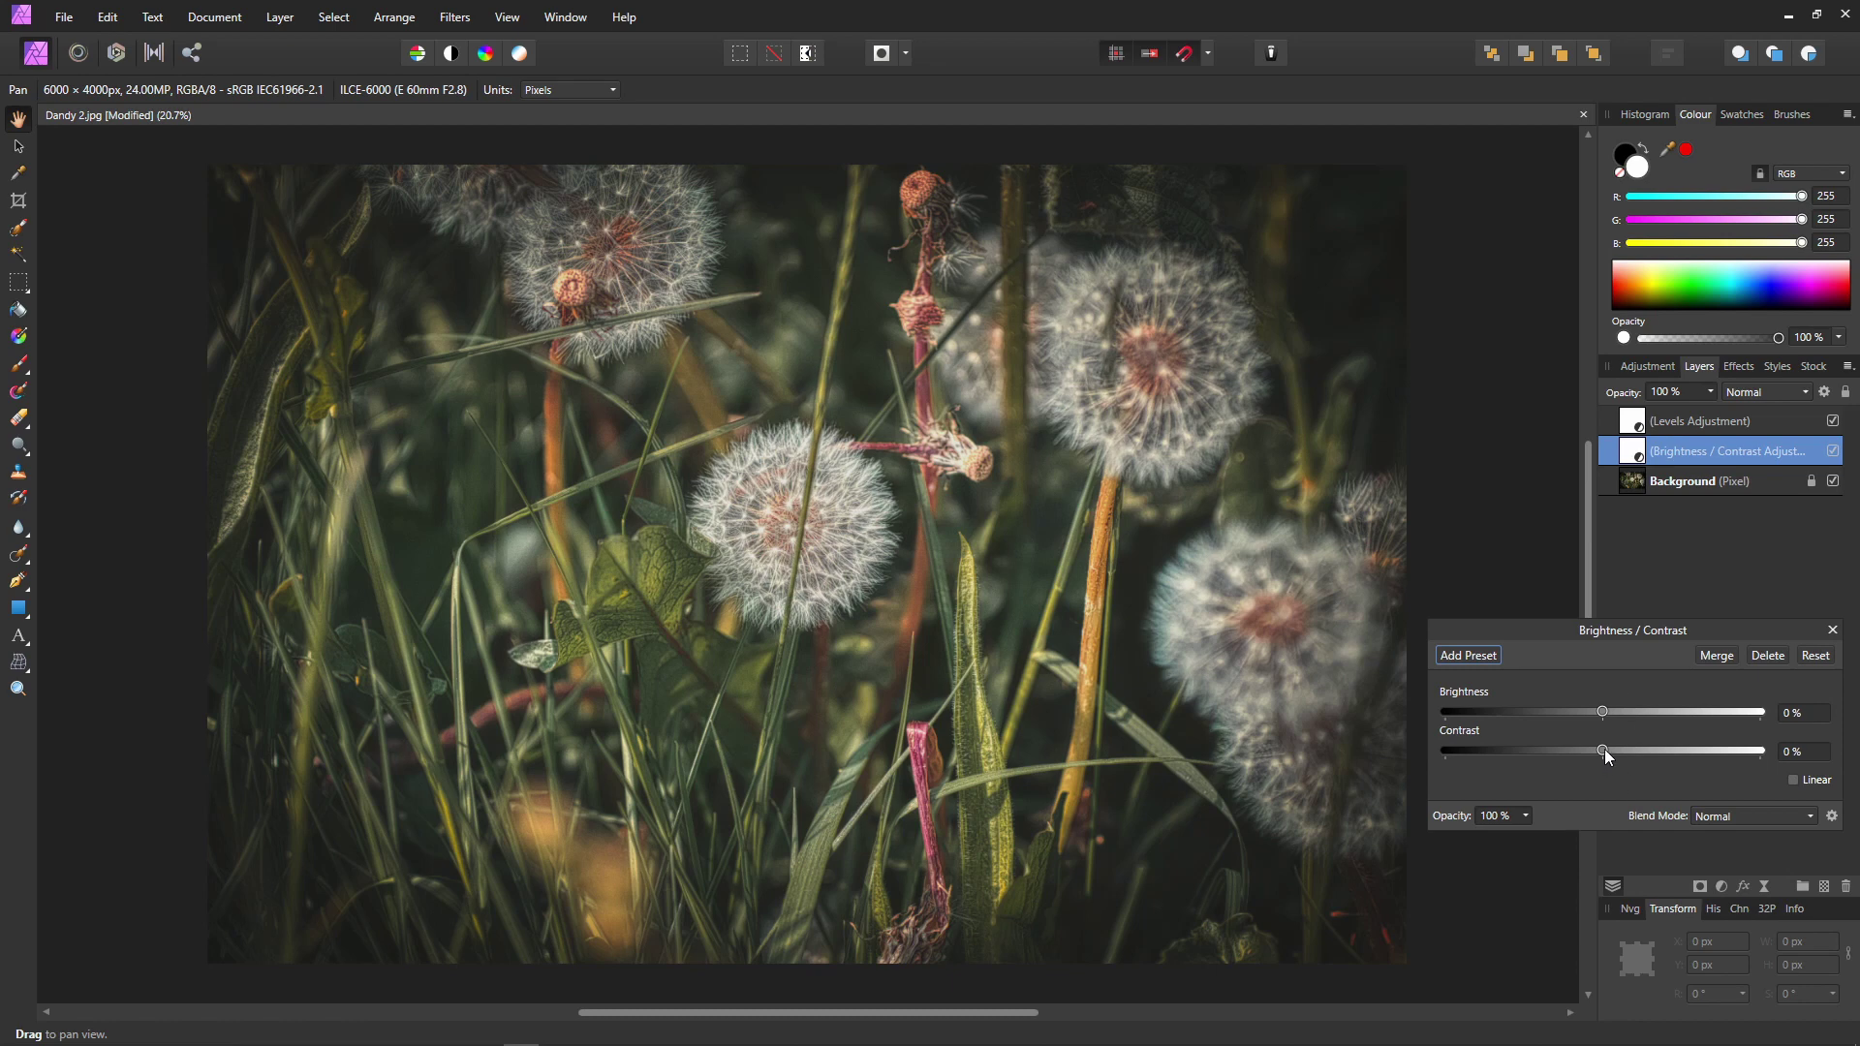
left_click_drag(1604, 752, 1625, 767)
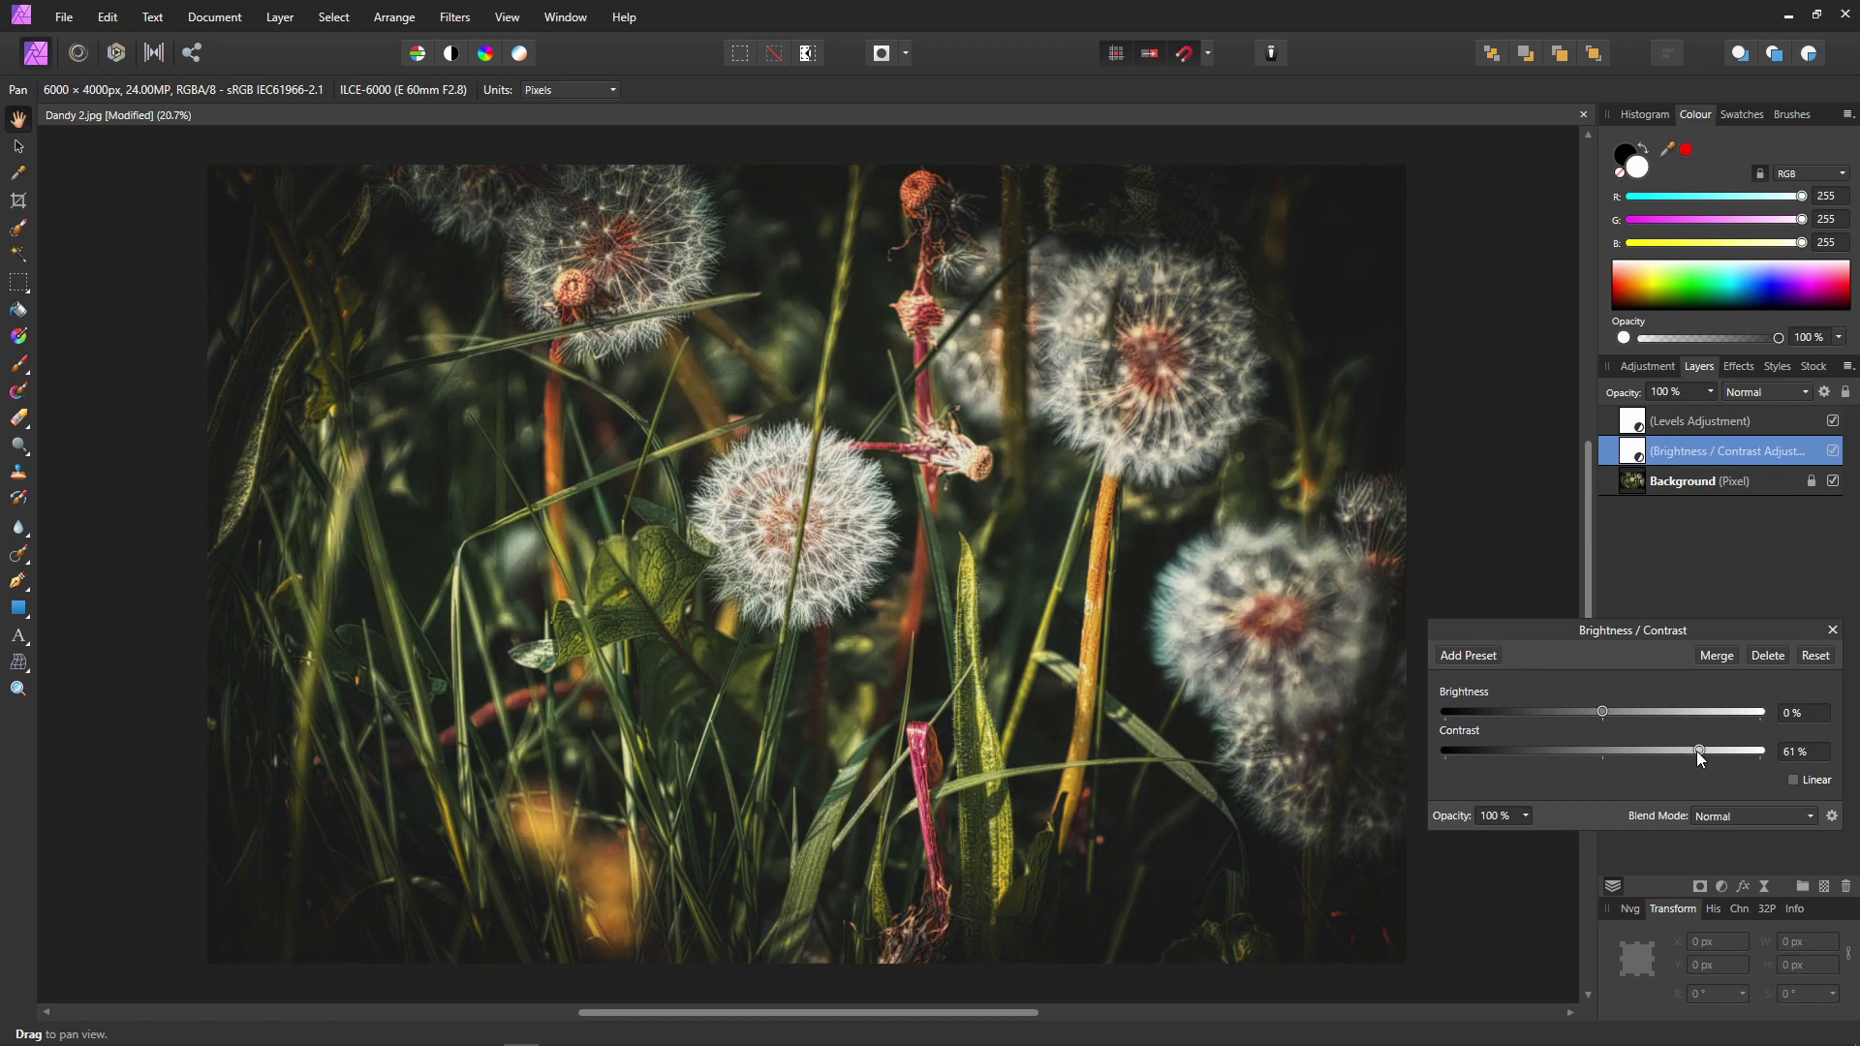
mouse_move(1684, 763)
left_mouse_down()
mouse_move(1659, 758)
mouse_move(1676, 759)
left_mouse_up()
left_click(1833, 631)
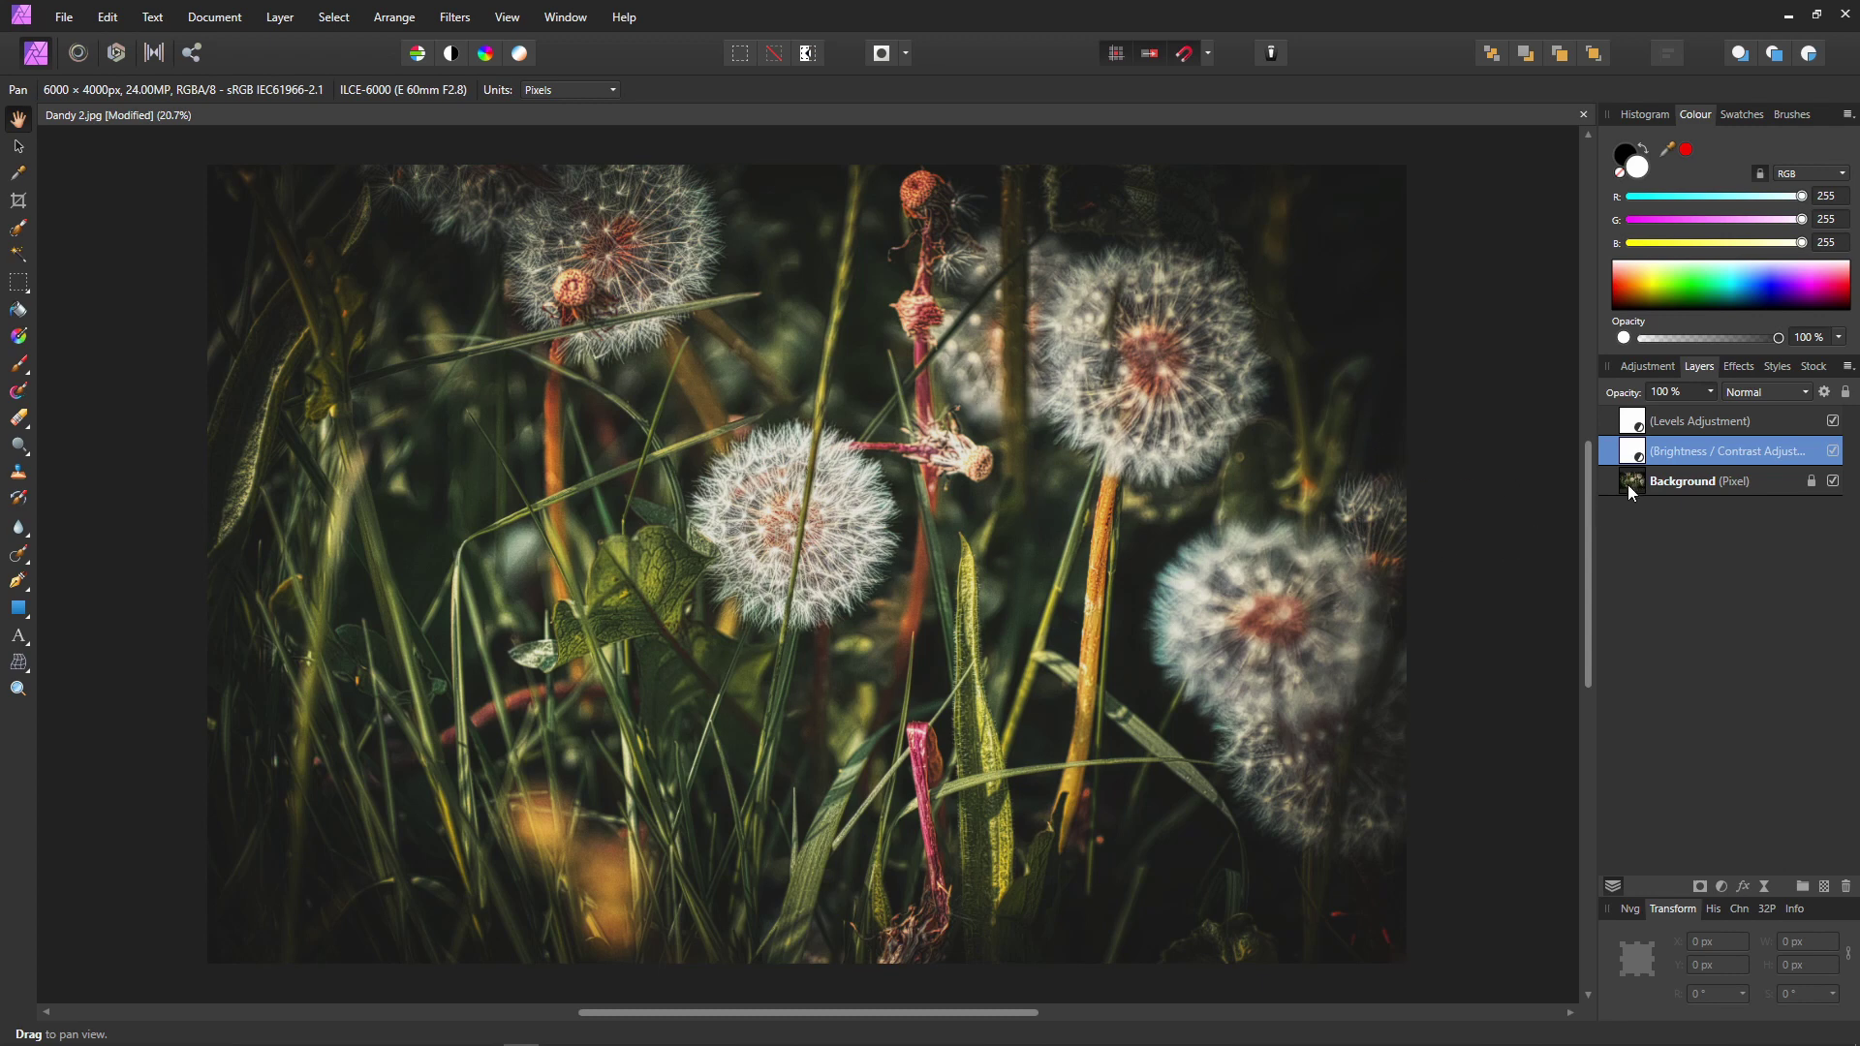
Step: Try out the Levels adjustment's opacity, leaving it at 100%, and set the Brightness / Contrast adjustment's opacity to 75%
left_click(1637, 426)
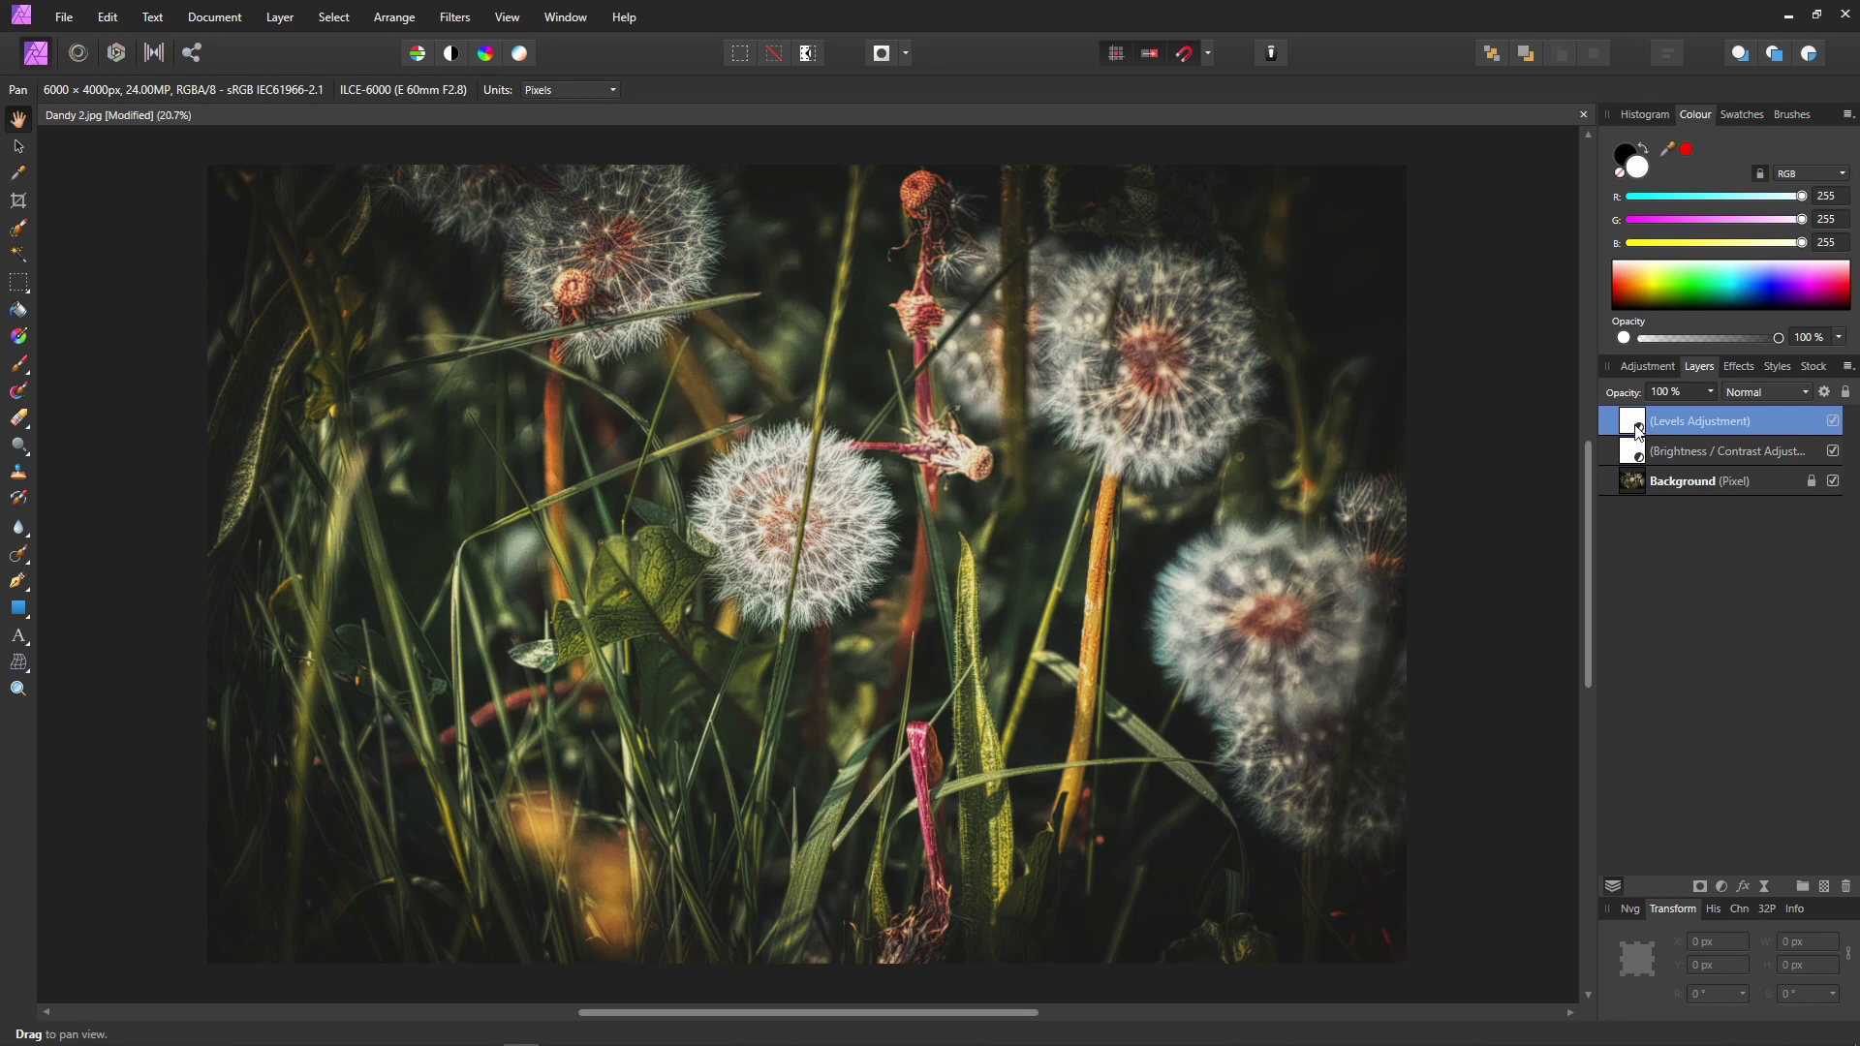
left_click(1710, 392)
mouse_move(1711, 415)
left_mouse_down()
mouse_move(1627, 411)
mouse_move(1732, 422)
left_mouse_up()
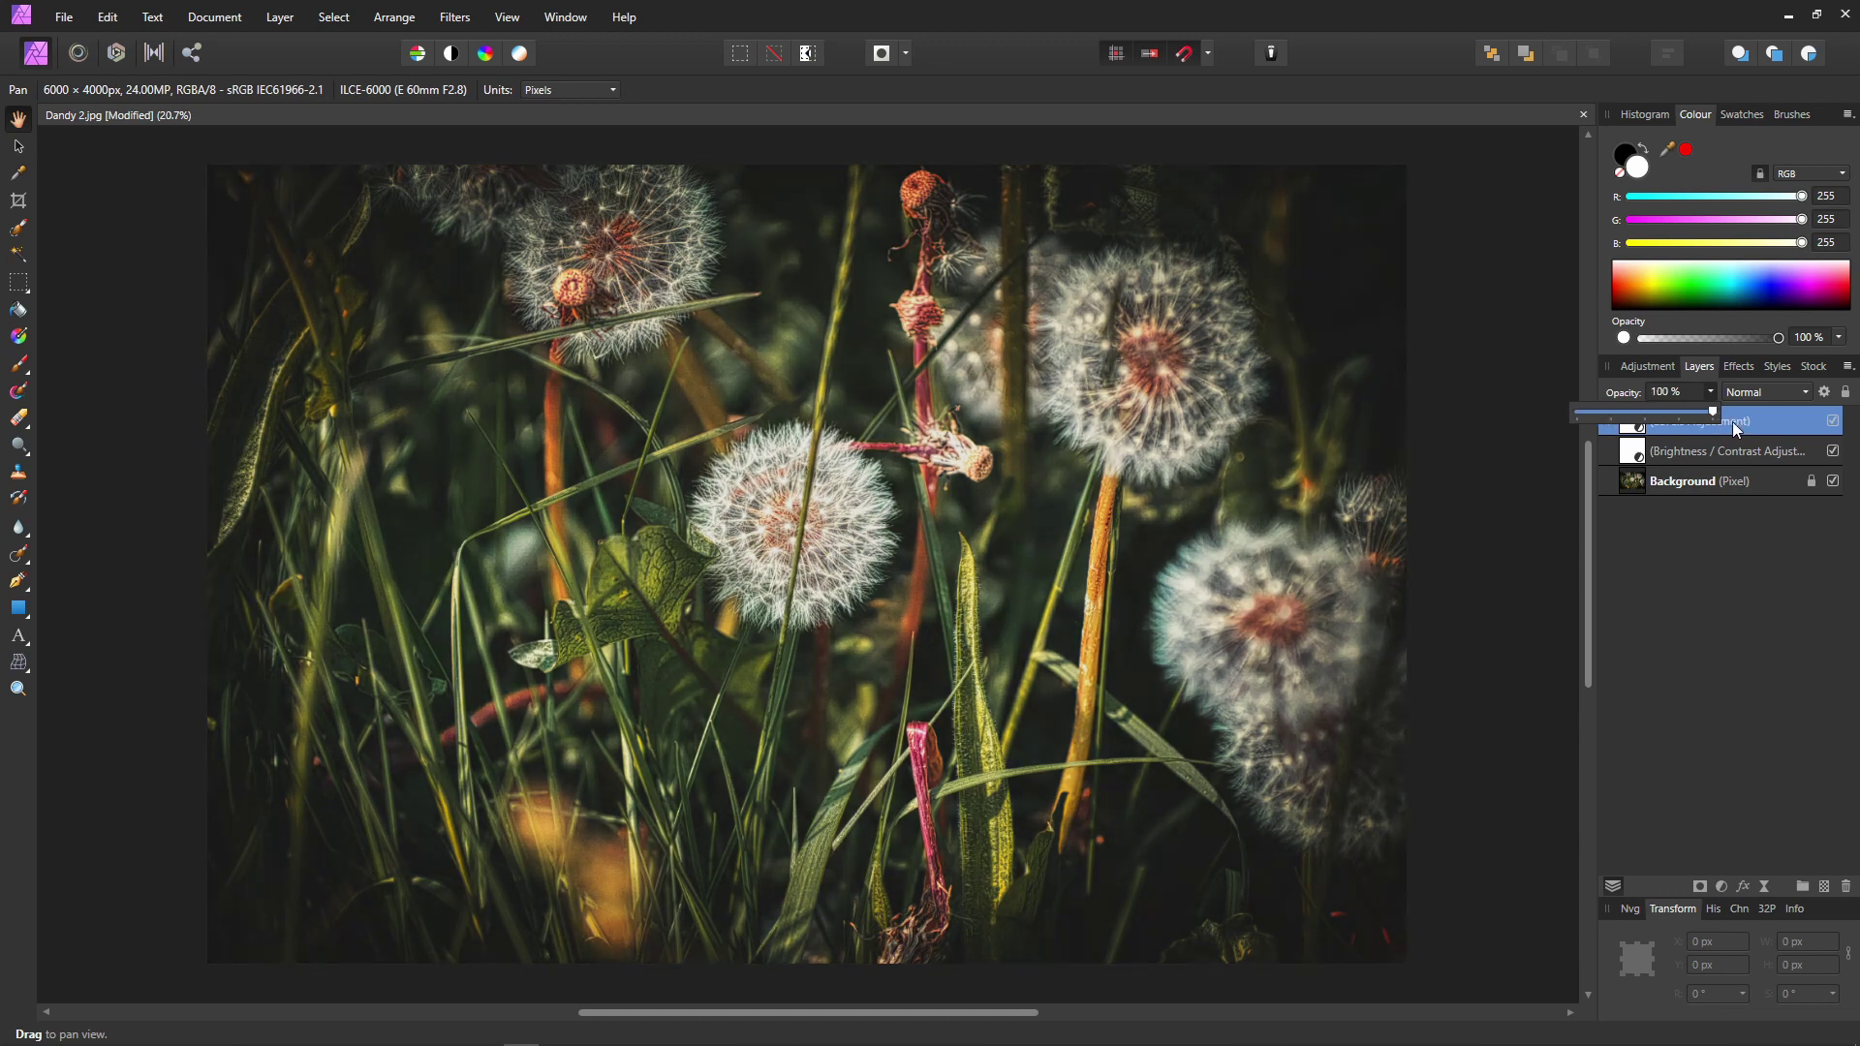
left_click(1642, 453)
left_click_drag(1712, 413, 1638, 462)
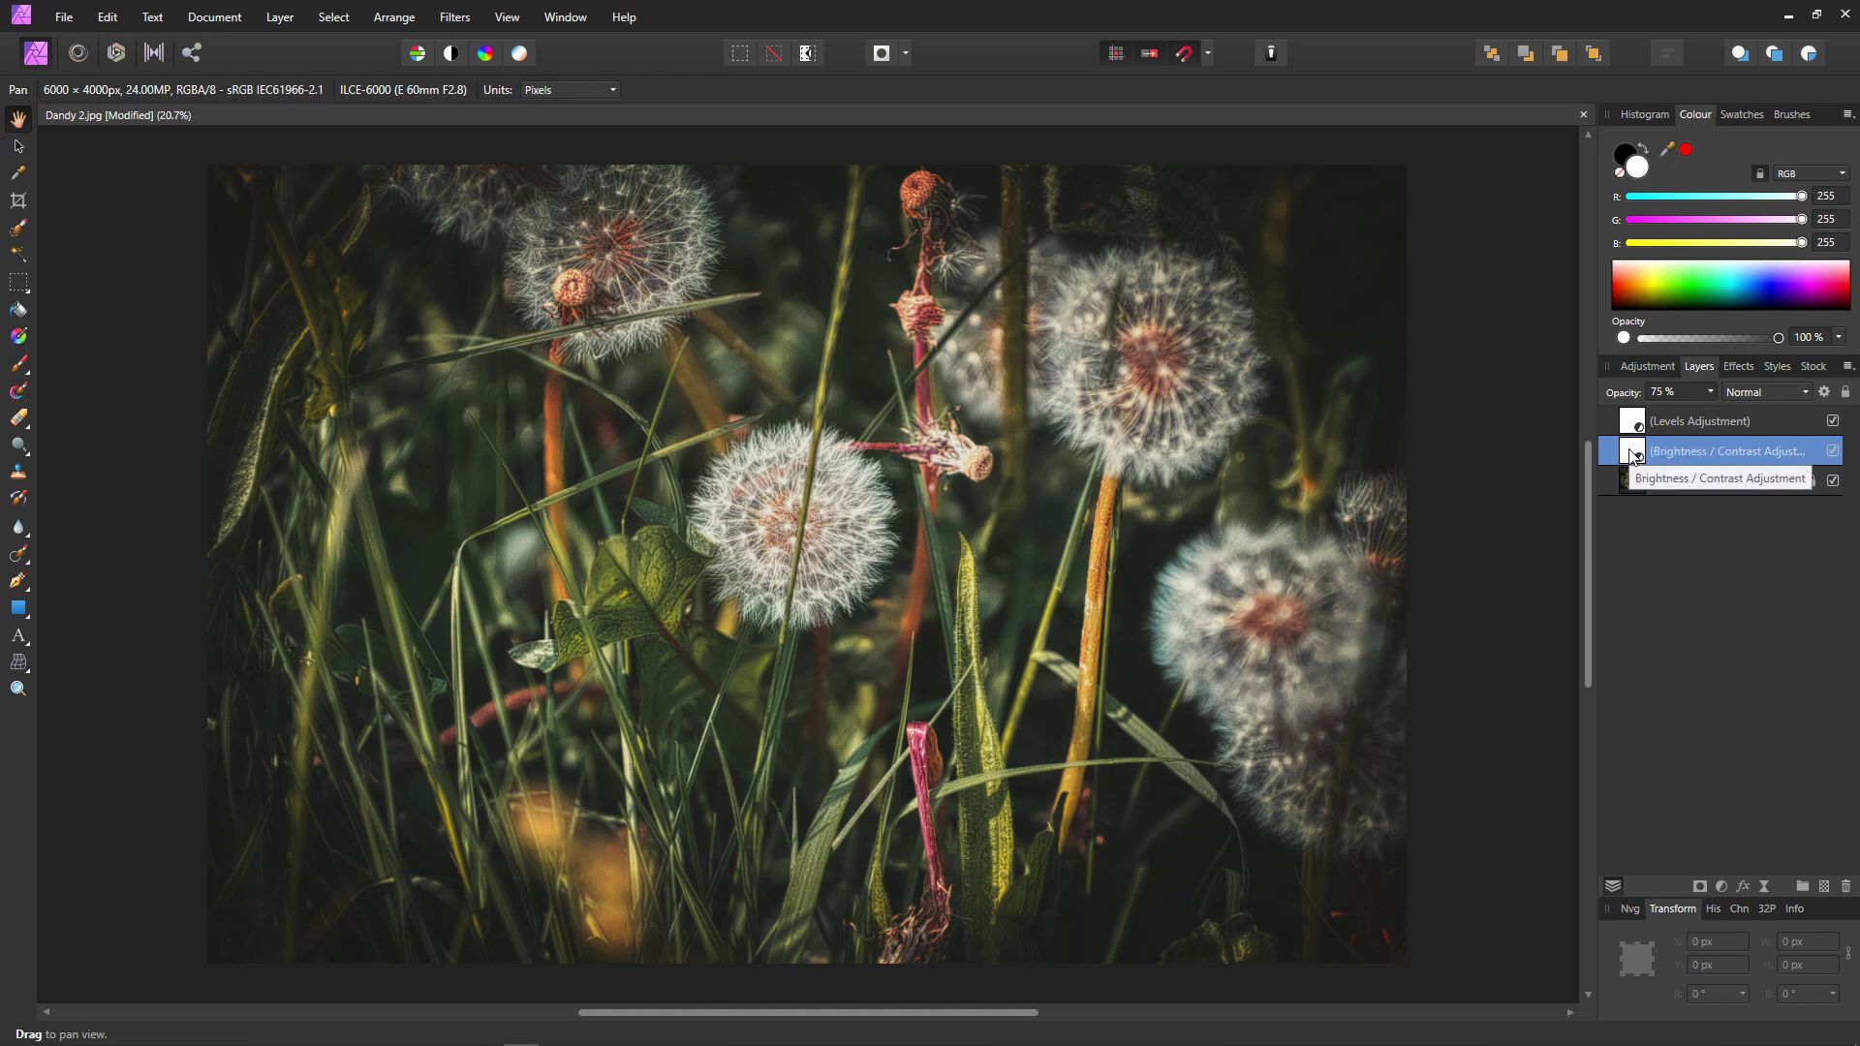
Step: Edit the Brightness / Contrast adjustment, setting contrast to 51% and moderately lowering the brightness
double_click(1633, 452)
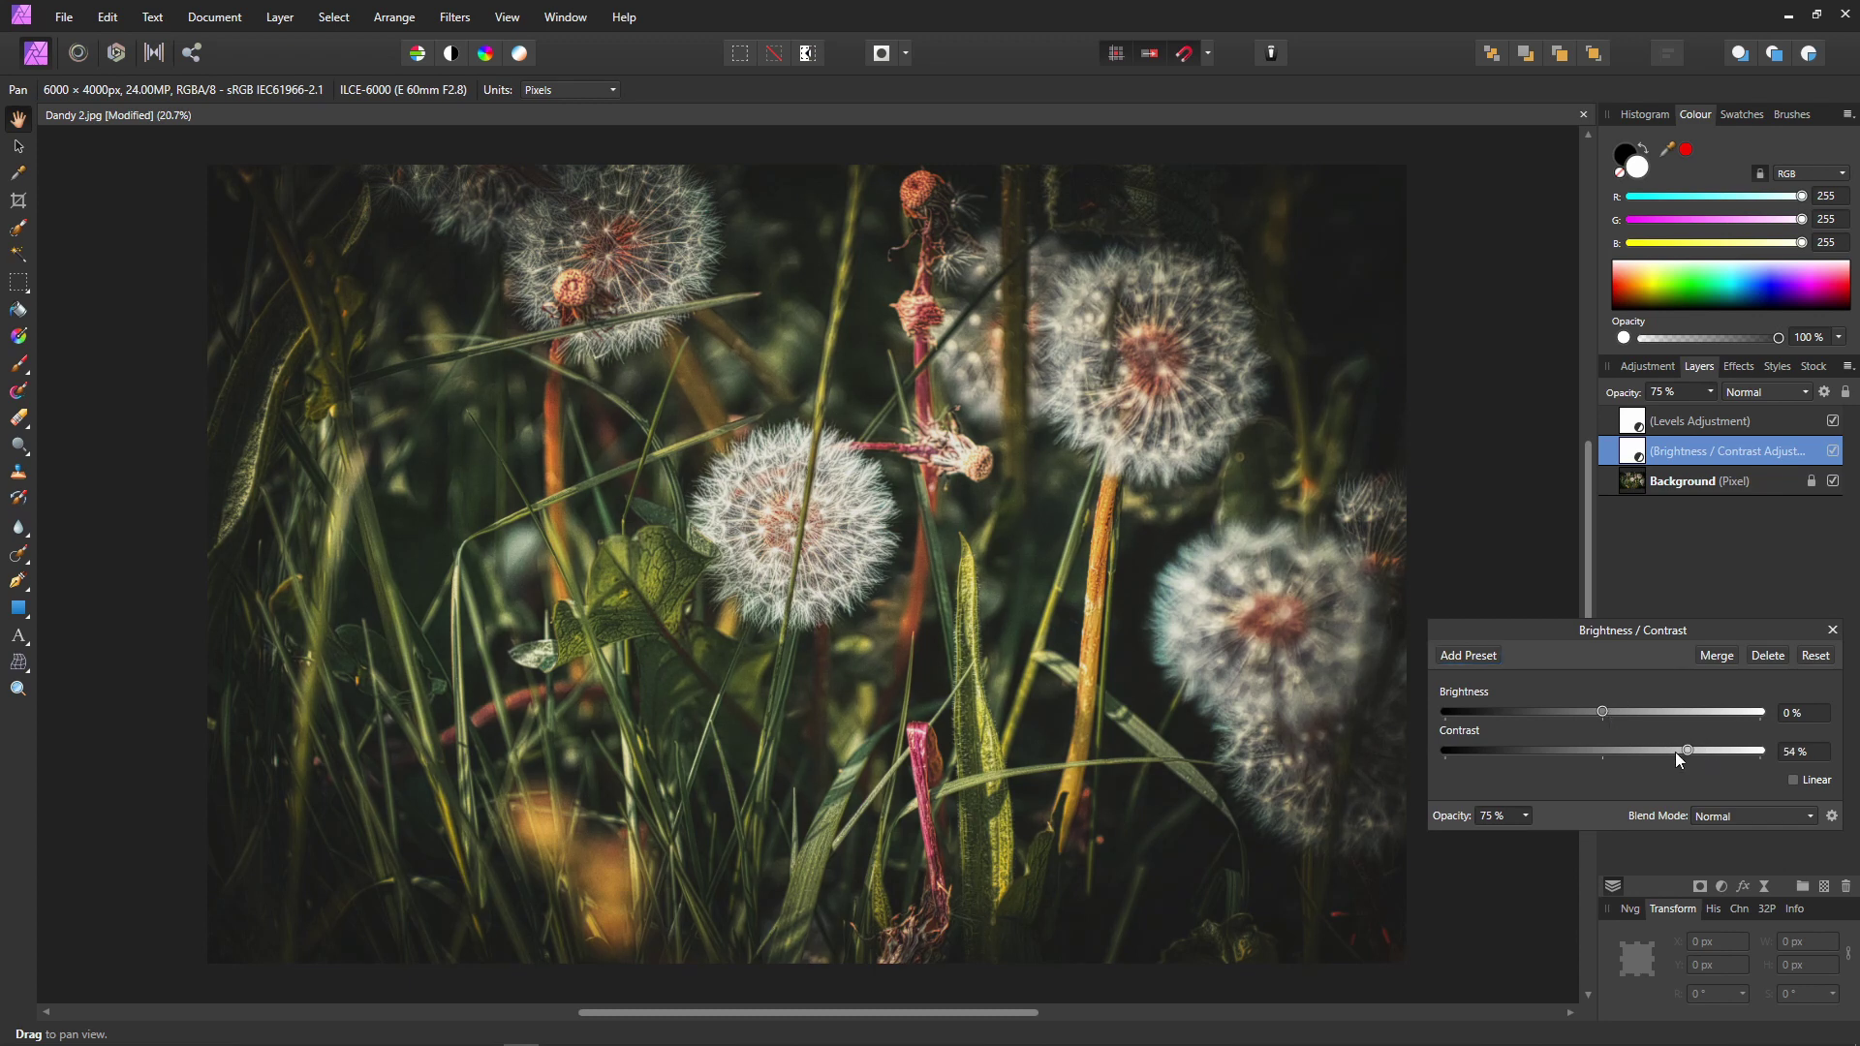
left_click_drag(1682, 754, 1573, 719)
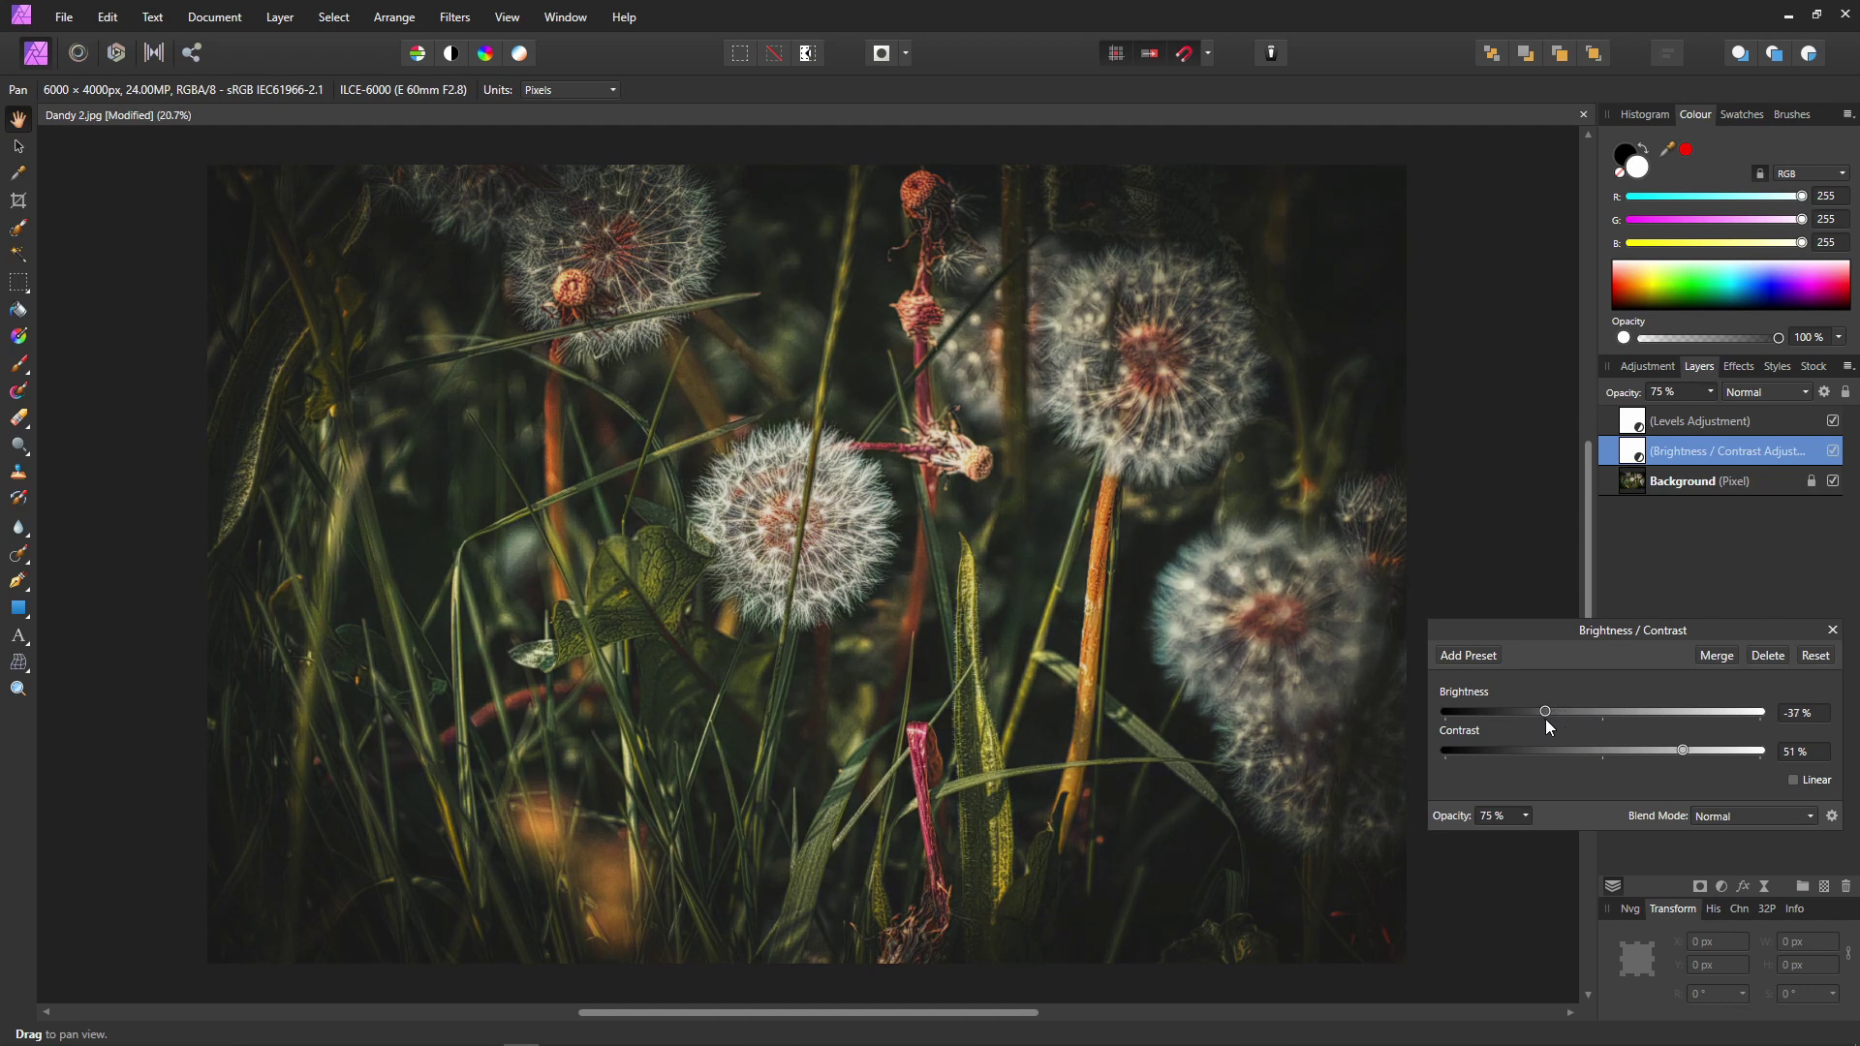
mouse_move(1546, 721)
left_mouse_down()
mouse_move(1655, 721)
mouse_move(1557, 721)
left_mouse_up()
left_click(1833, 630)
Step: Reopen the Levels adjustment and fine-tune its gamma
double_click(1637, 425)
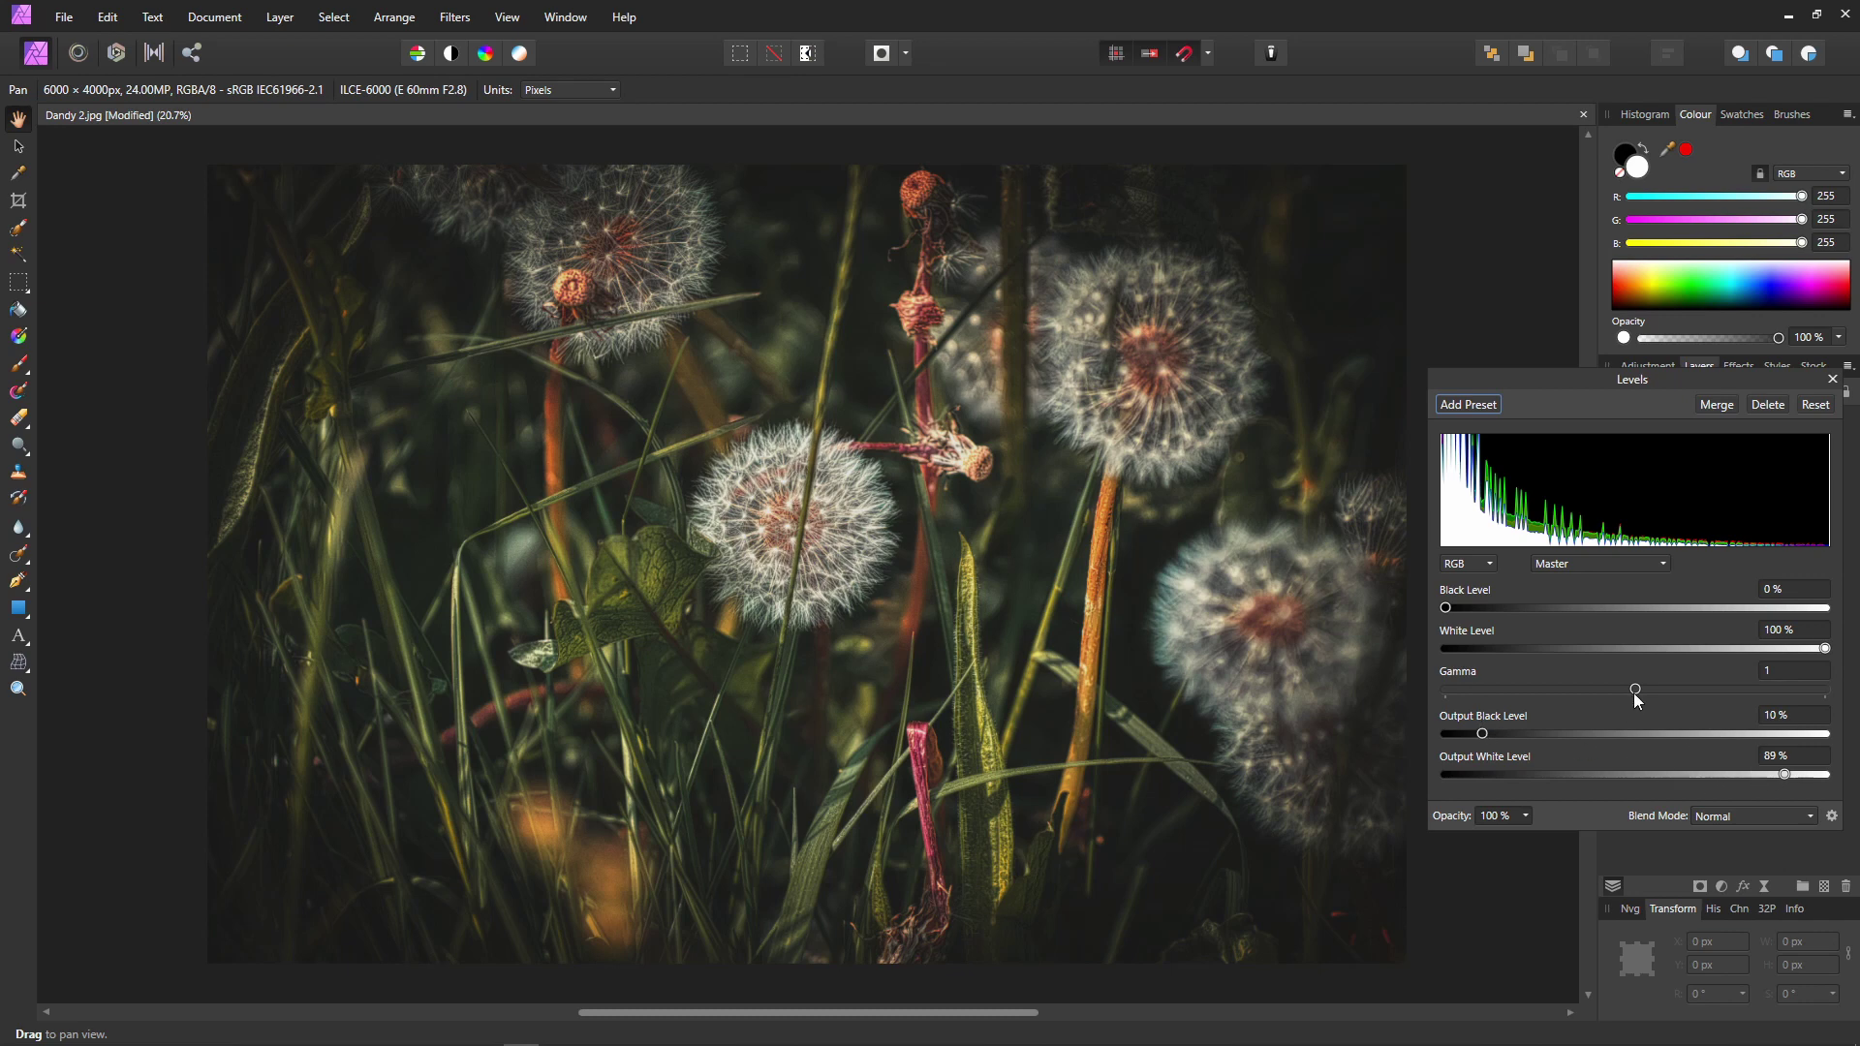
mouse_move(1638, 690)
left_mouse_down()
mouse_move(1606, 690)
mouse_move(1685, 700)
mouse_move(1590, 696)
mouse_move(1670, 695)
mouse_move(1603, 694)
mouse_move(1637, 697)
left_mouse_up()
left_click(1832, 379)
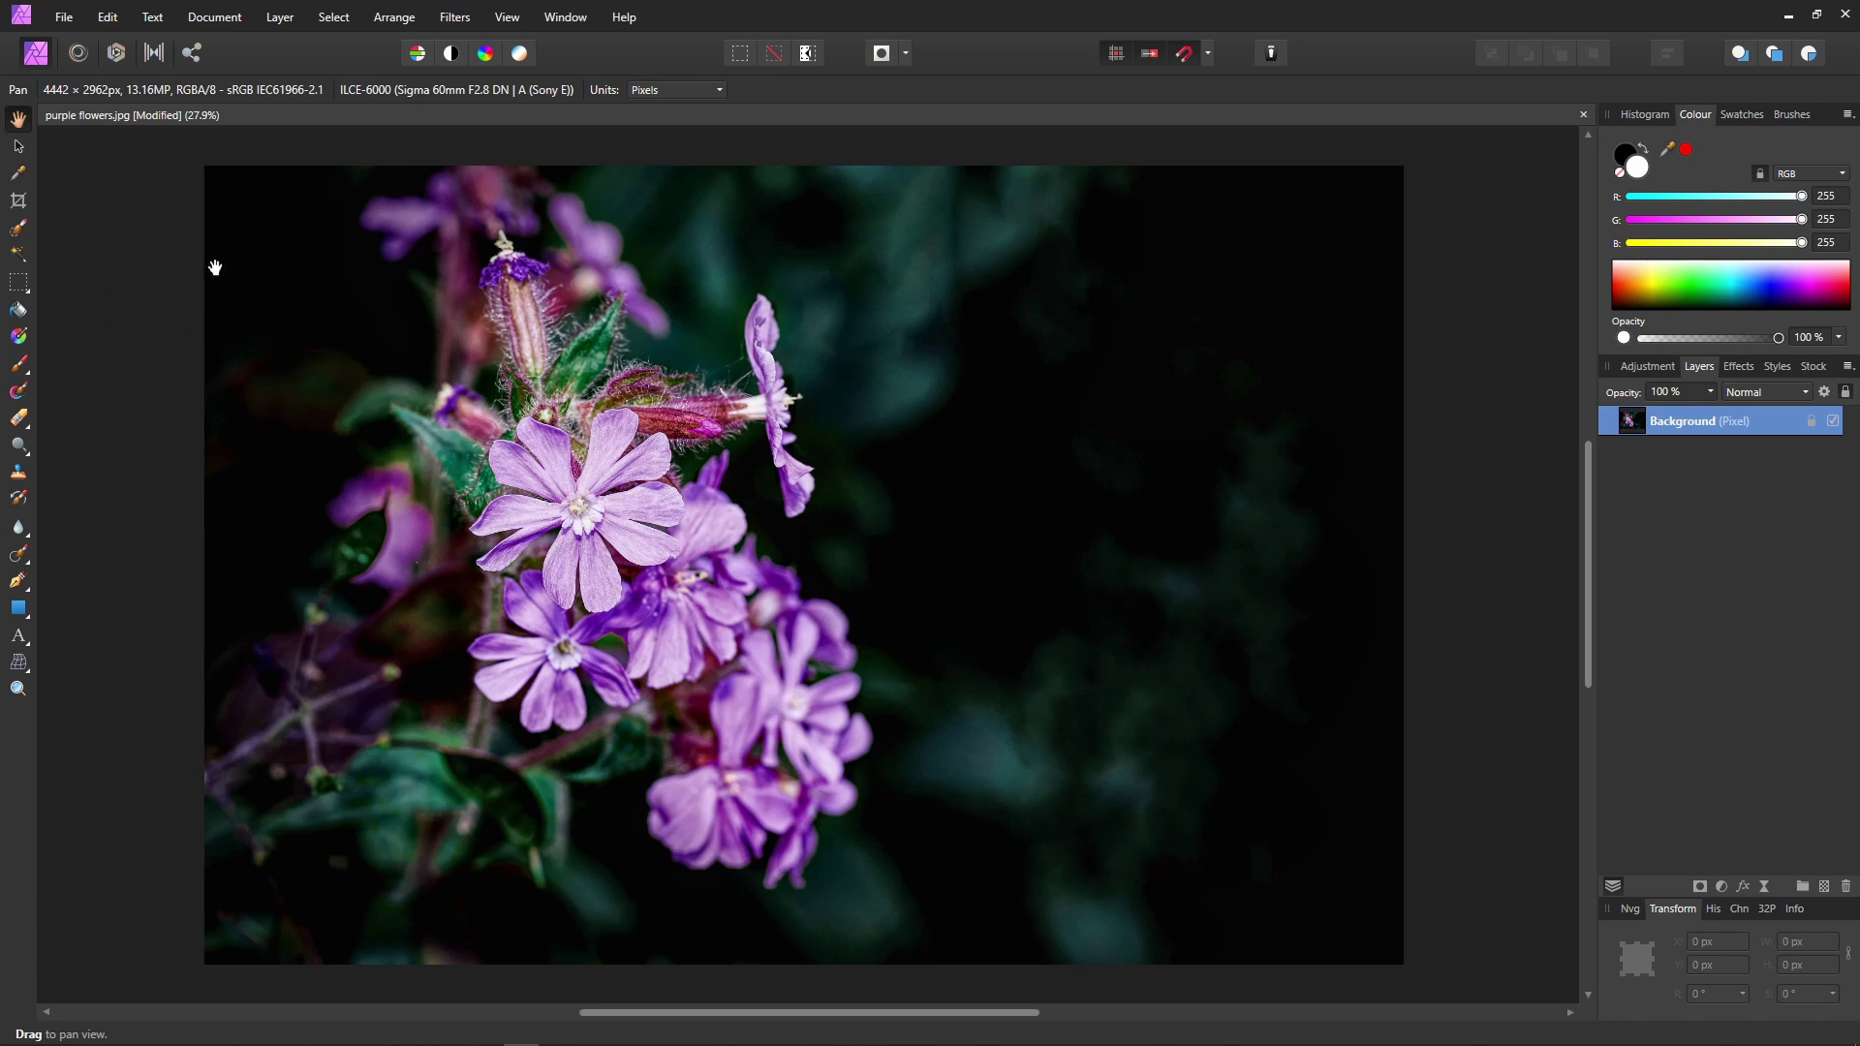
Step: Show the Macro studio panel and import Matte Effect.afmacro from the Downloads folder
left_click(524, 21)
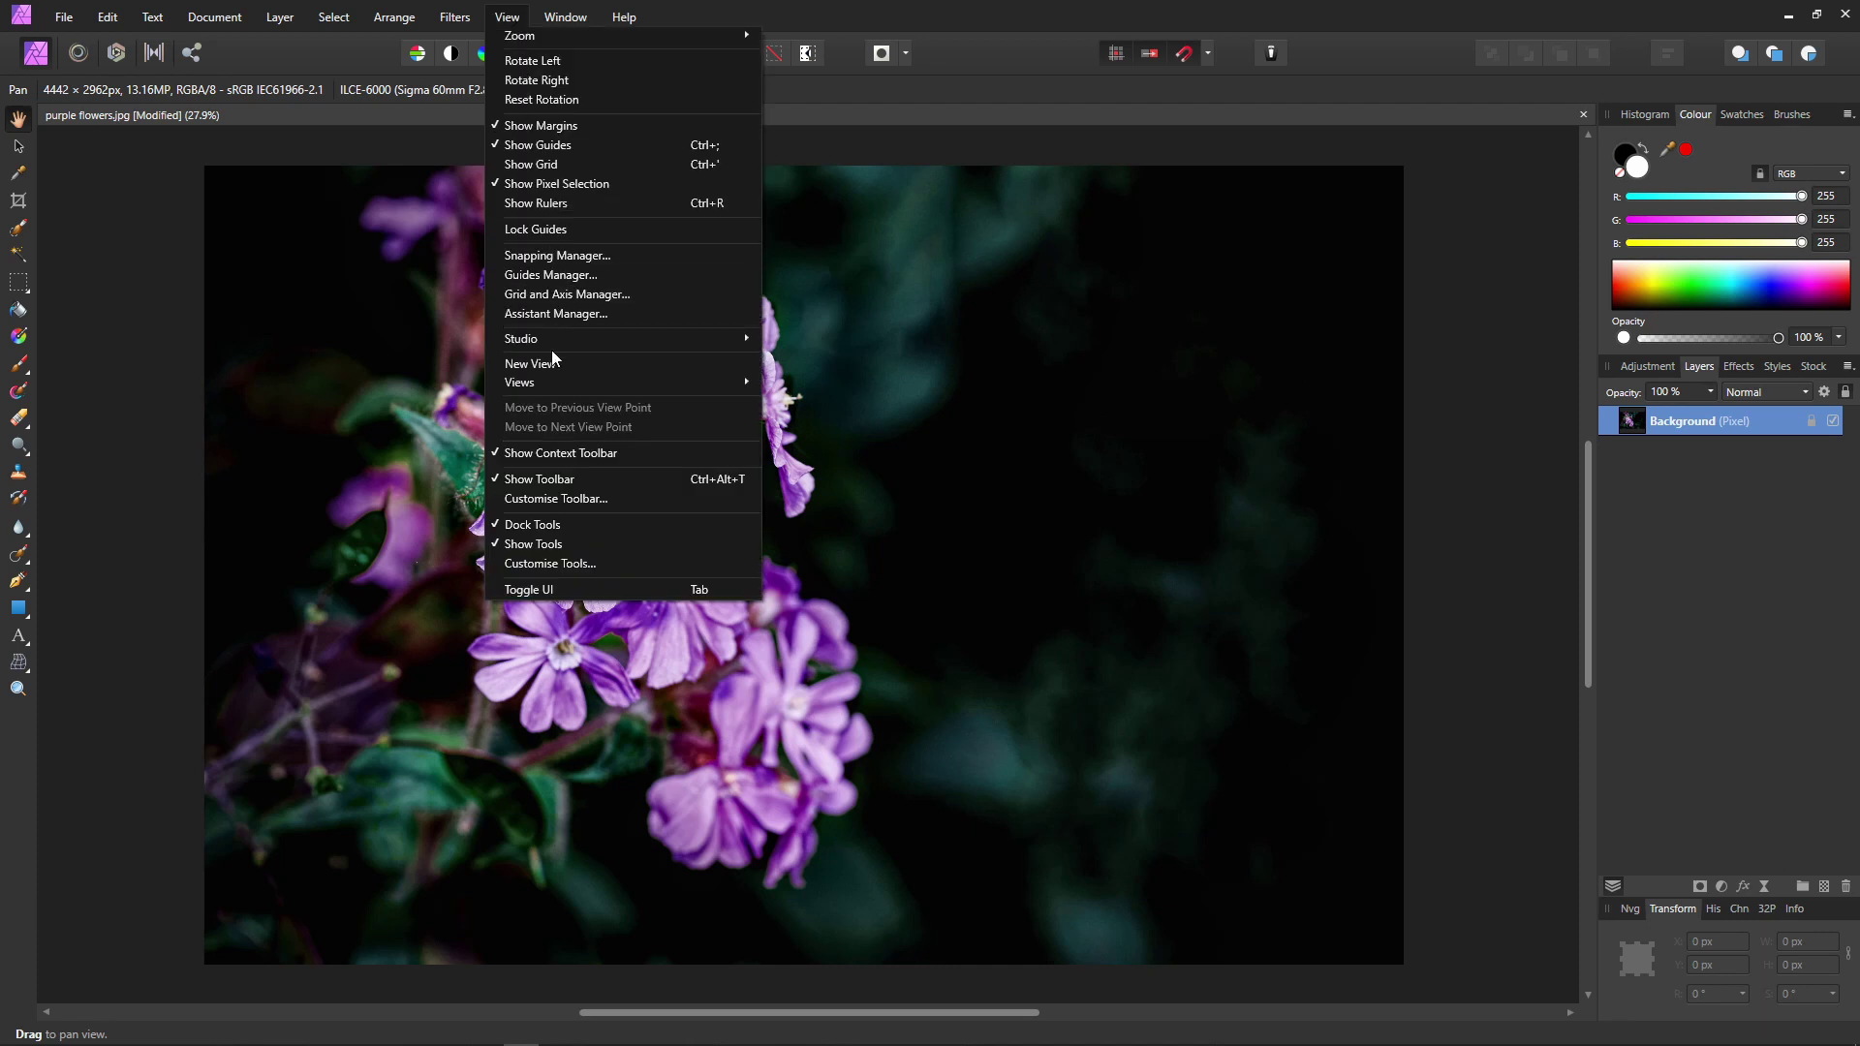
mouse_move(561, 340)
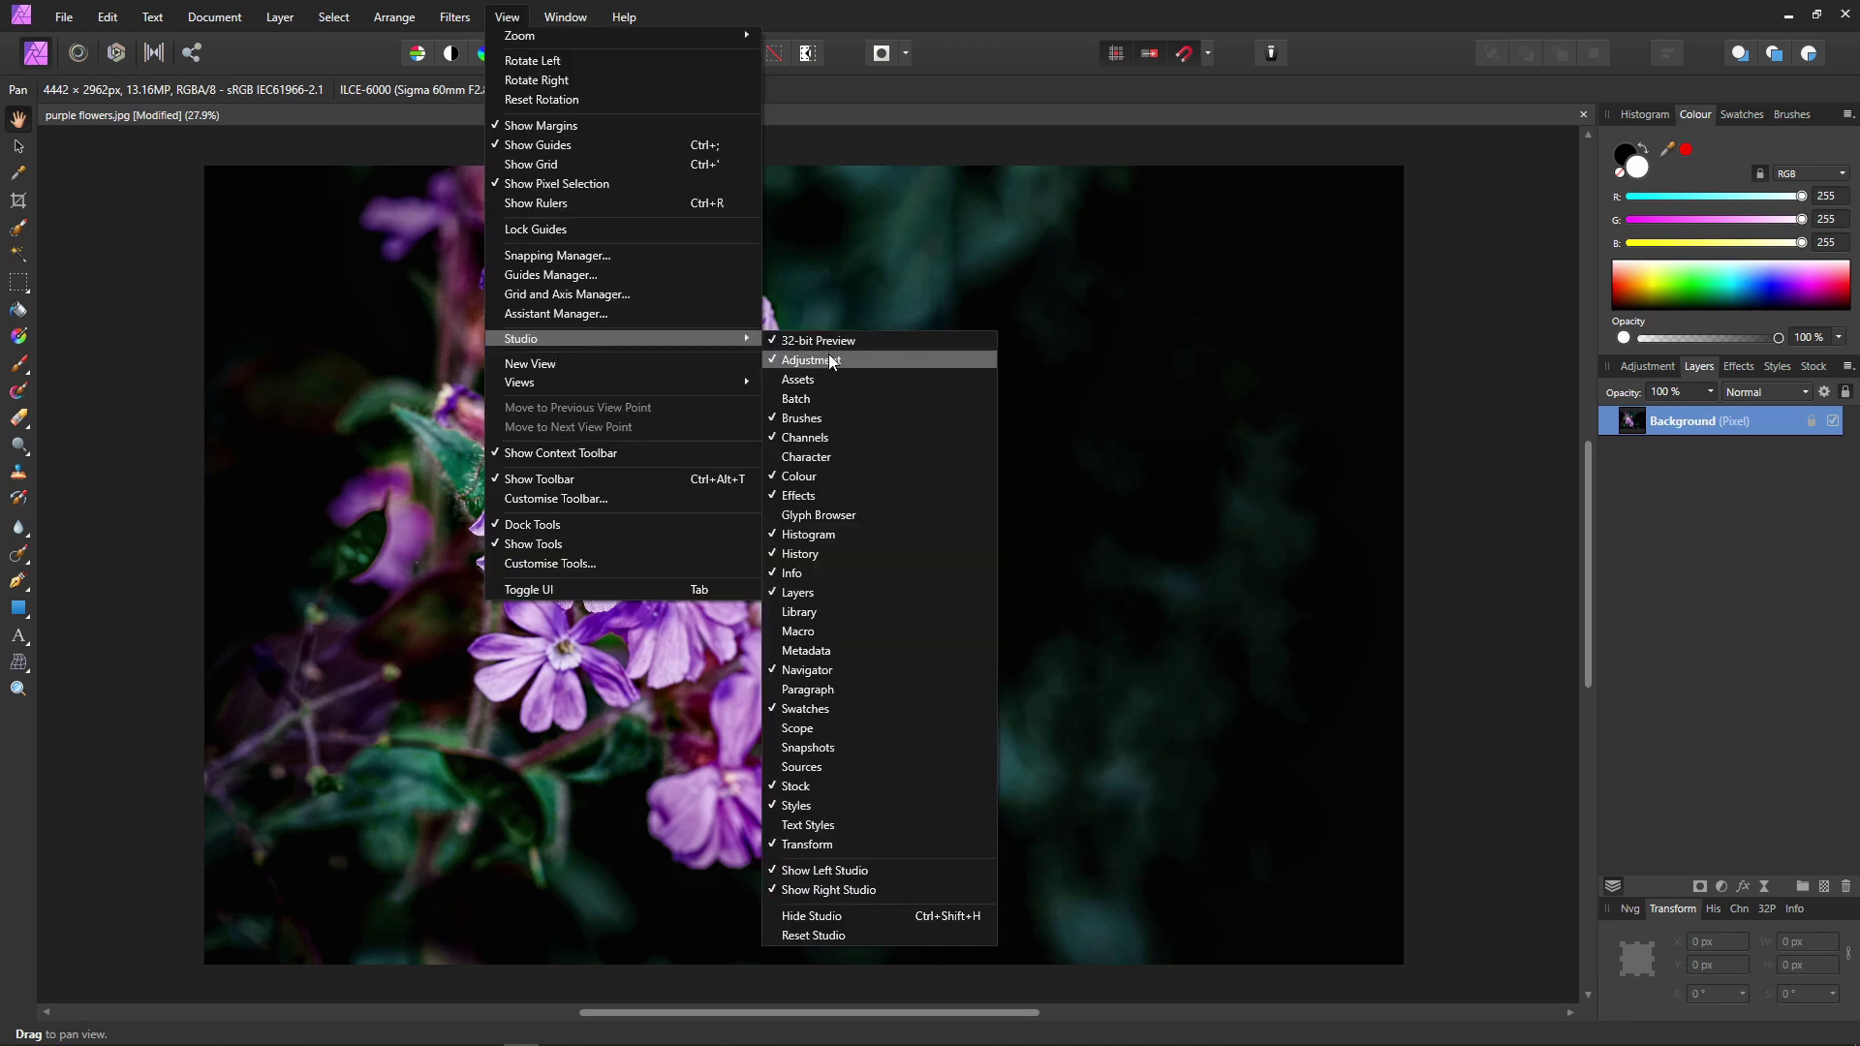
left_click(857, 632)
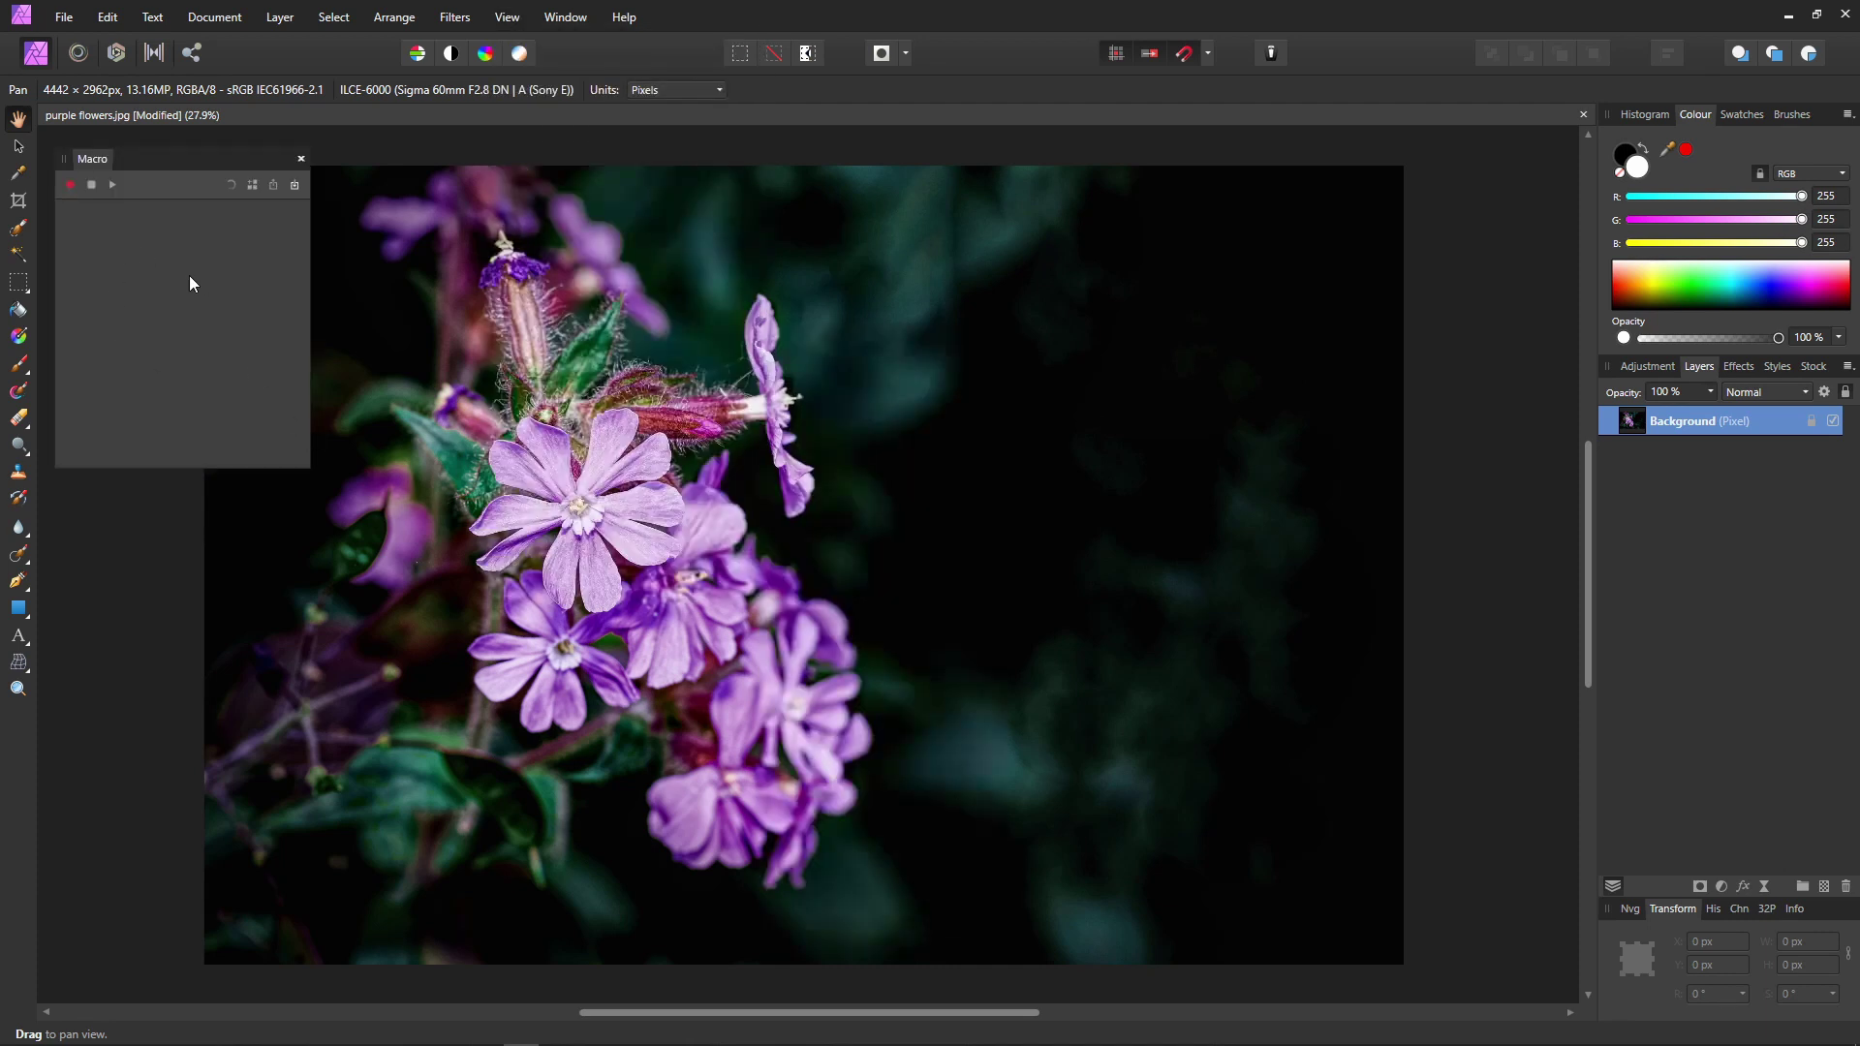
left_click(295, 186)
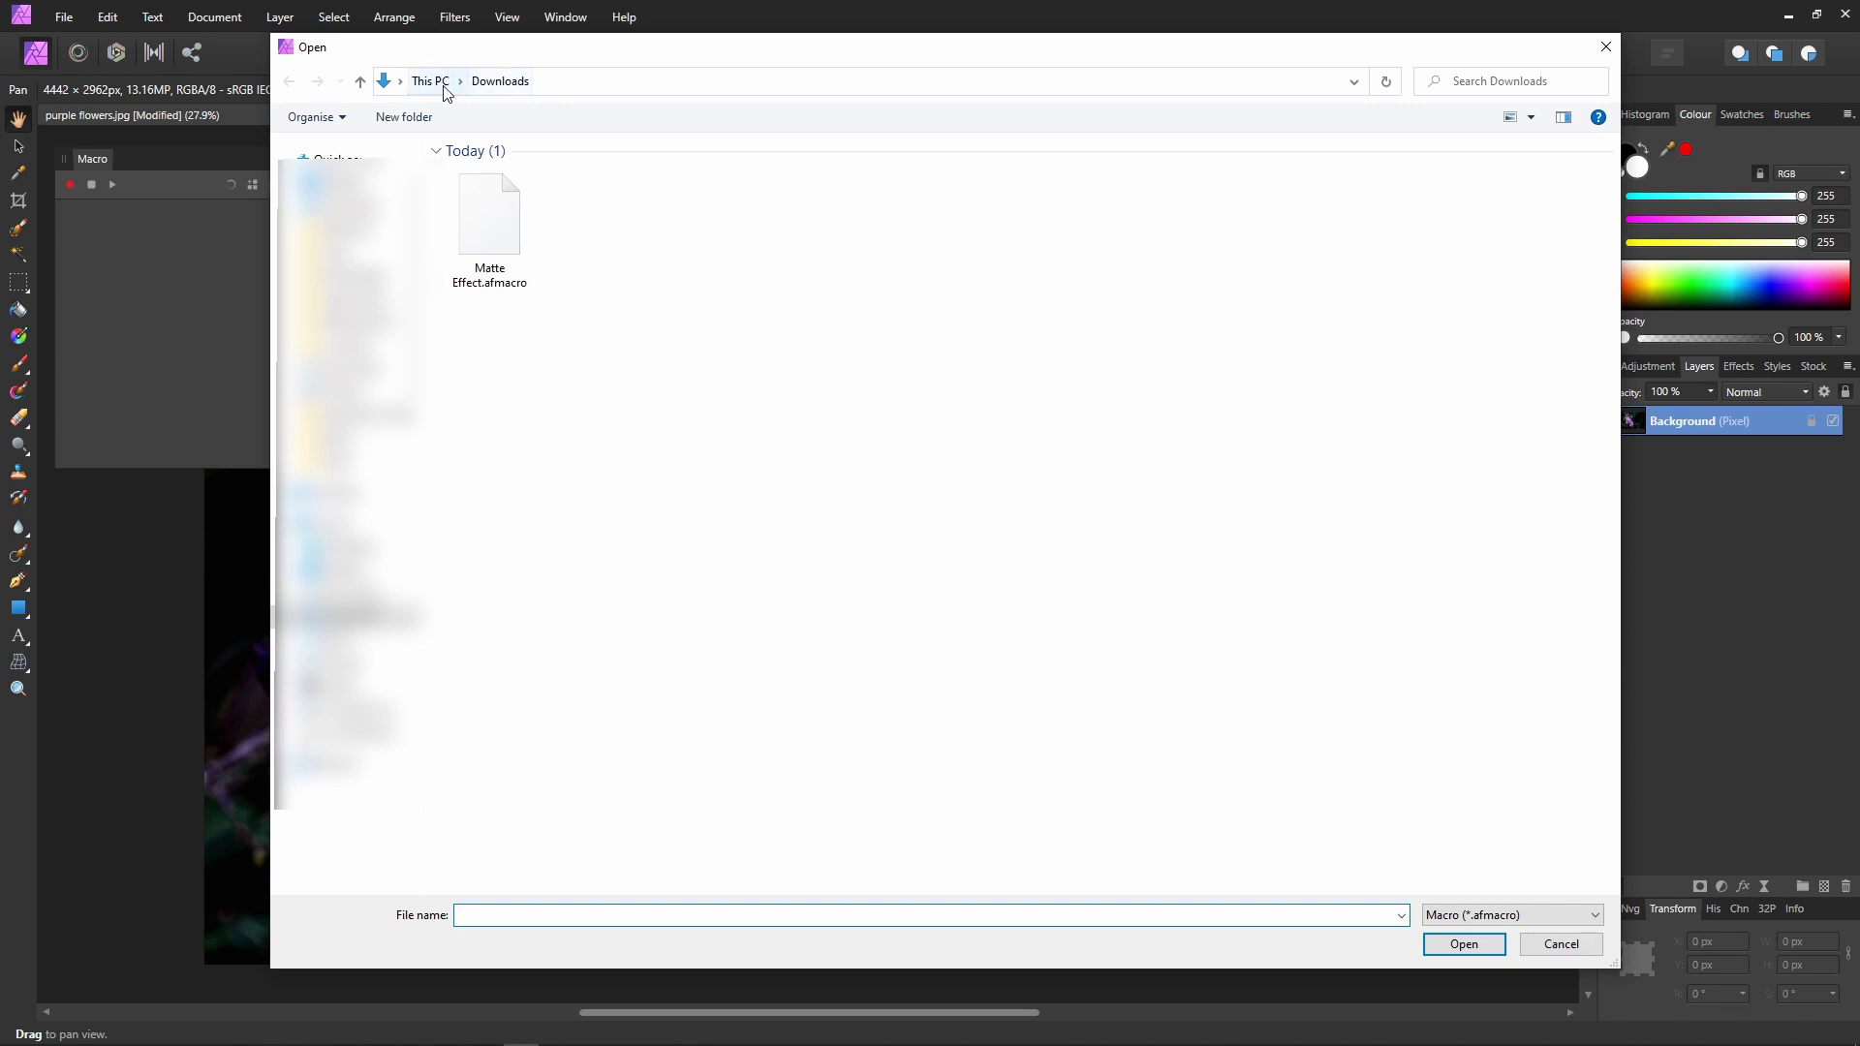
double_click(508, 233)
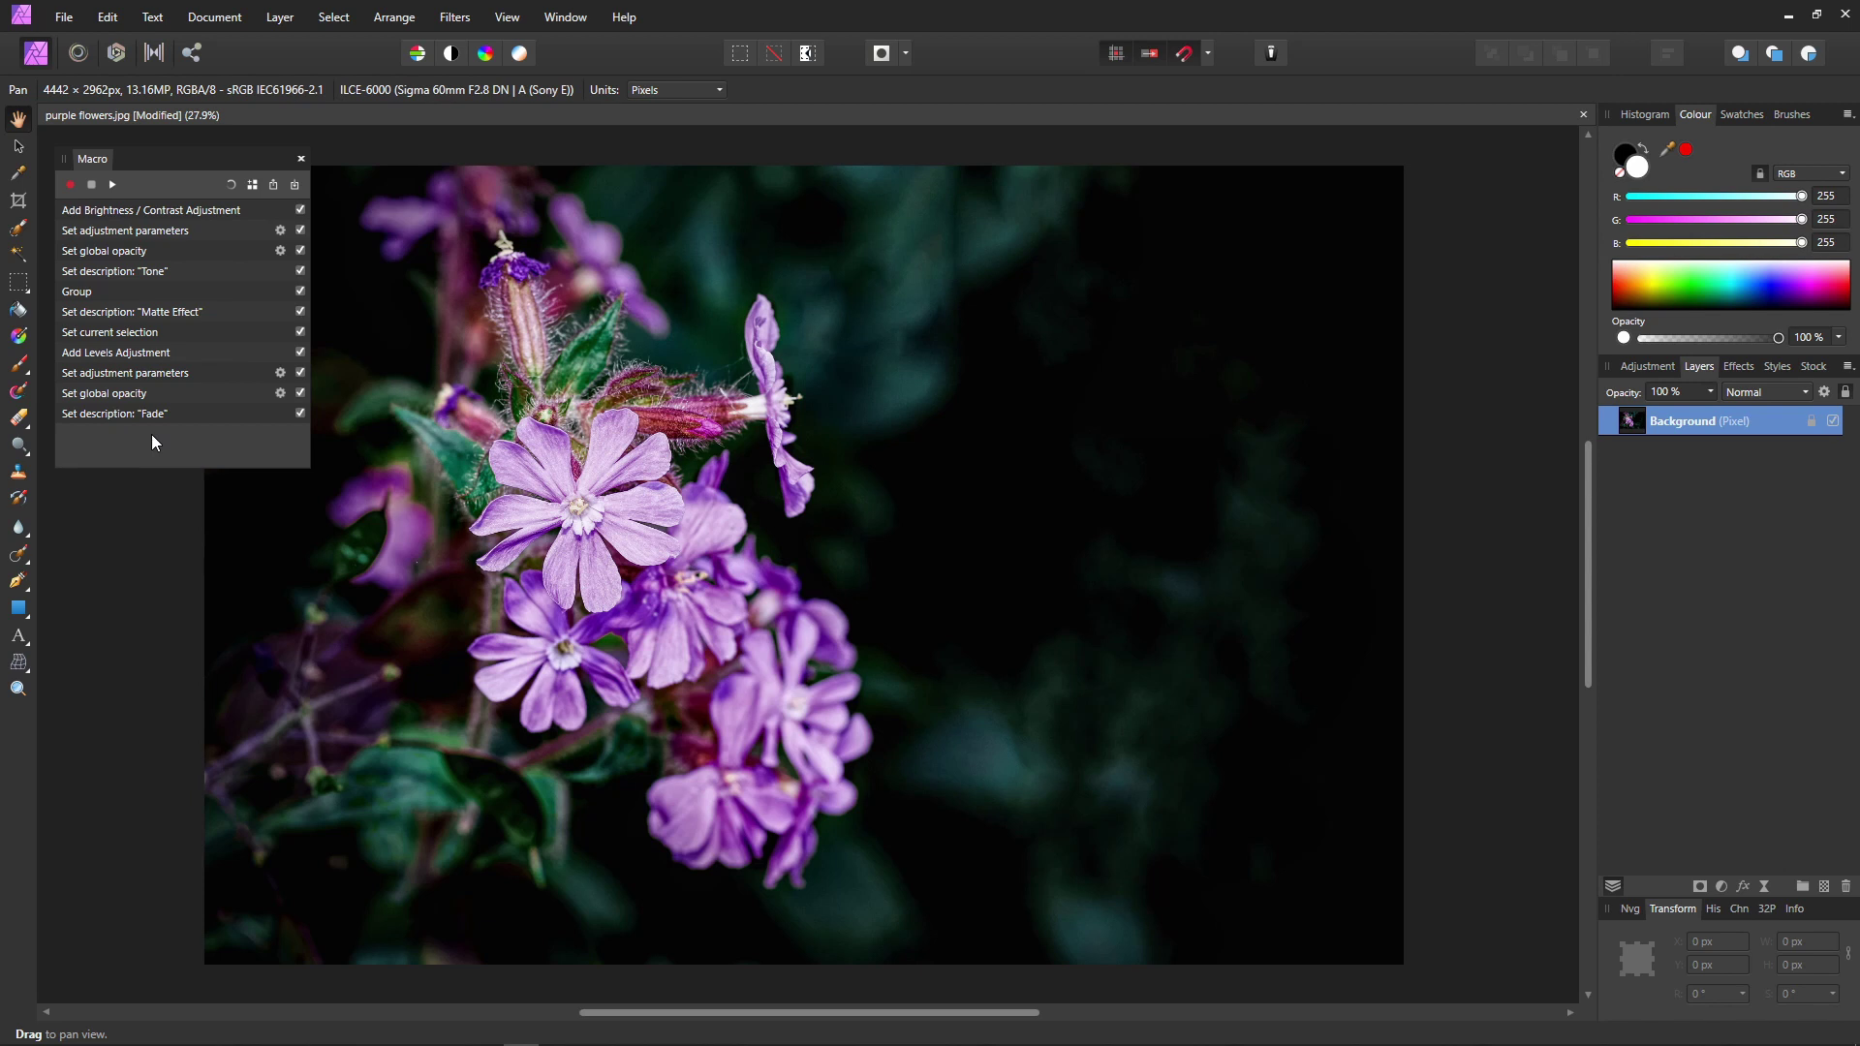
Step: Add the imported macro to the library's Default category under the name Matte Effect
left_click(253, 185)
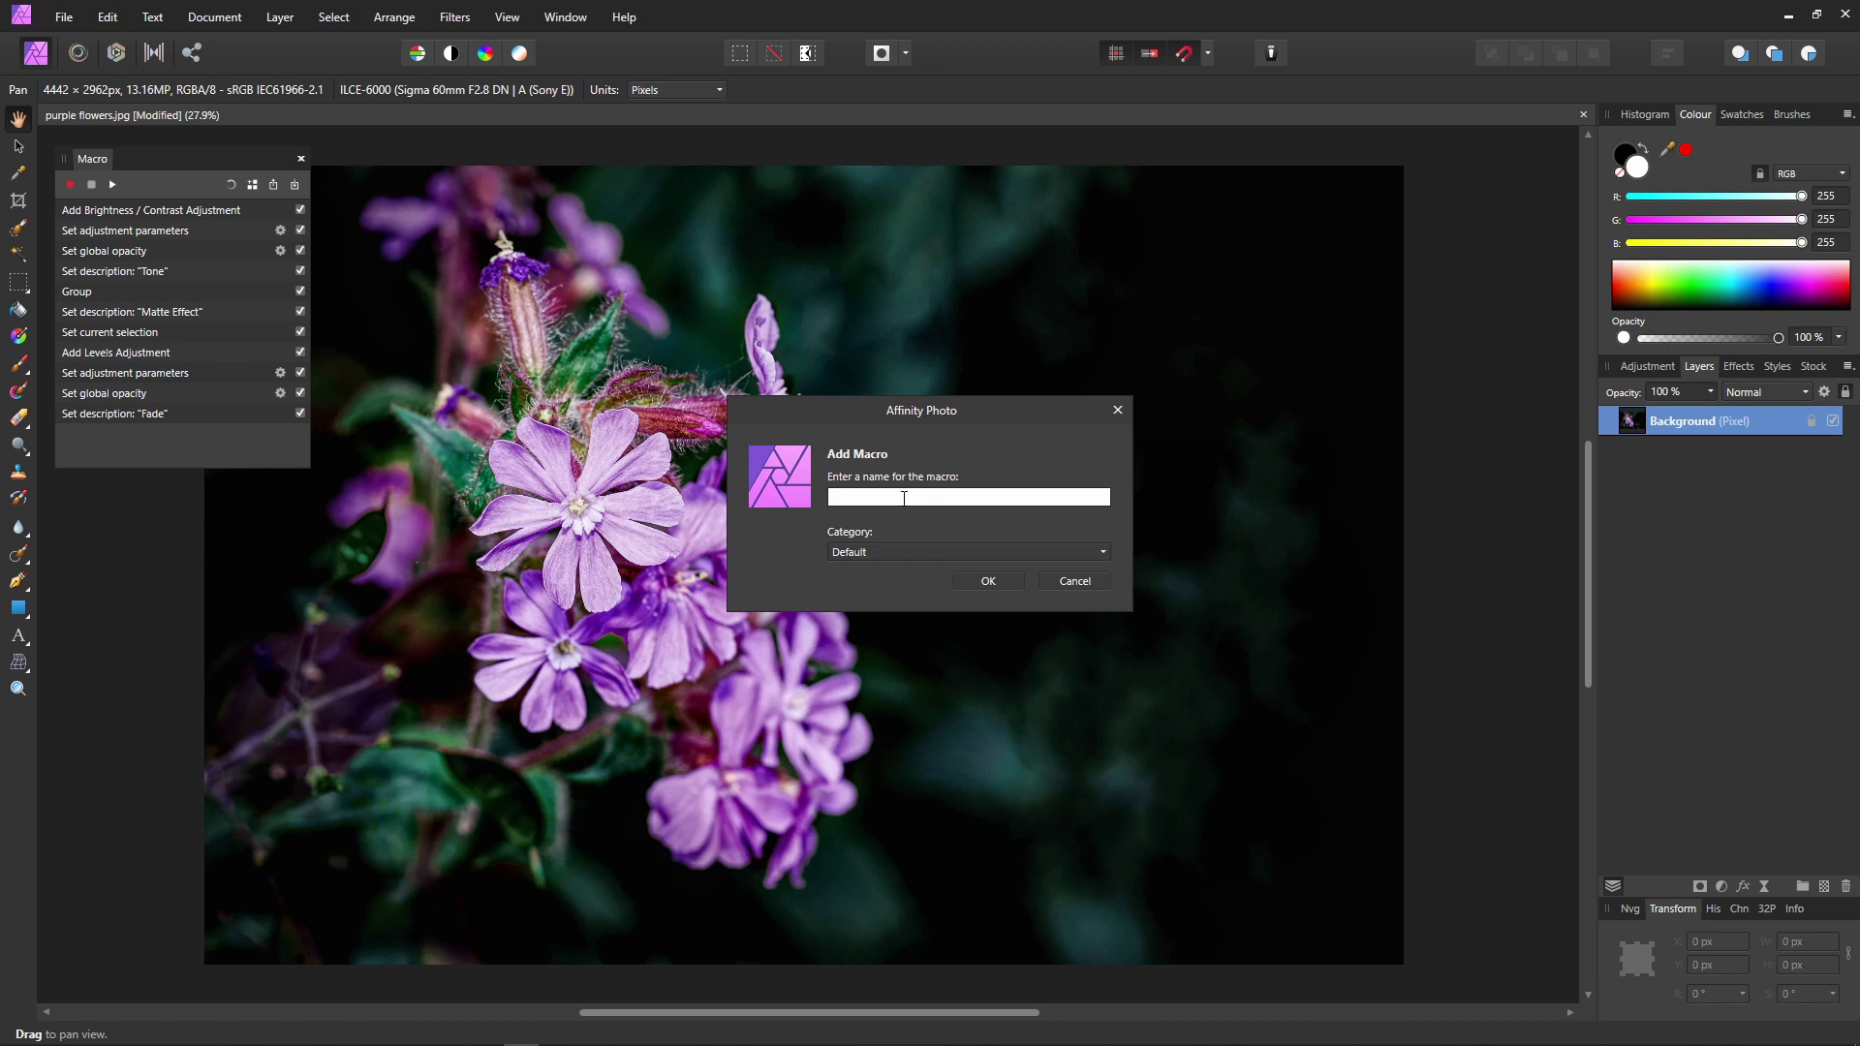
type("Matte Effect")
left_click(989, 580)
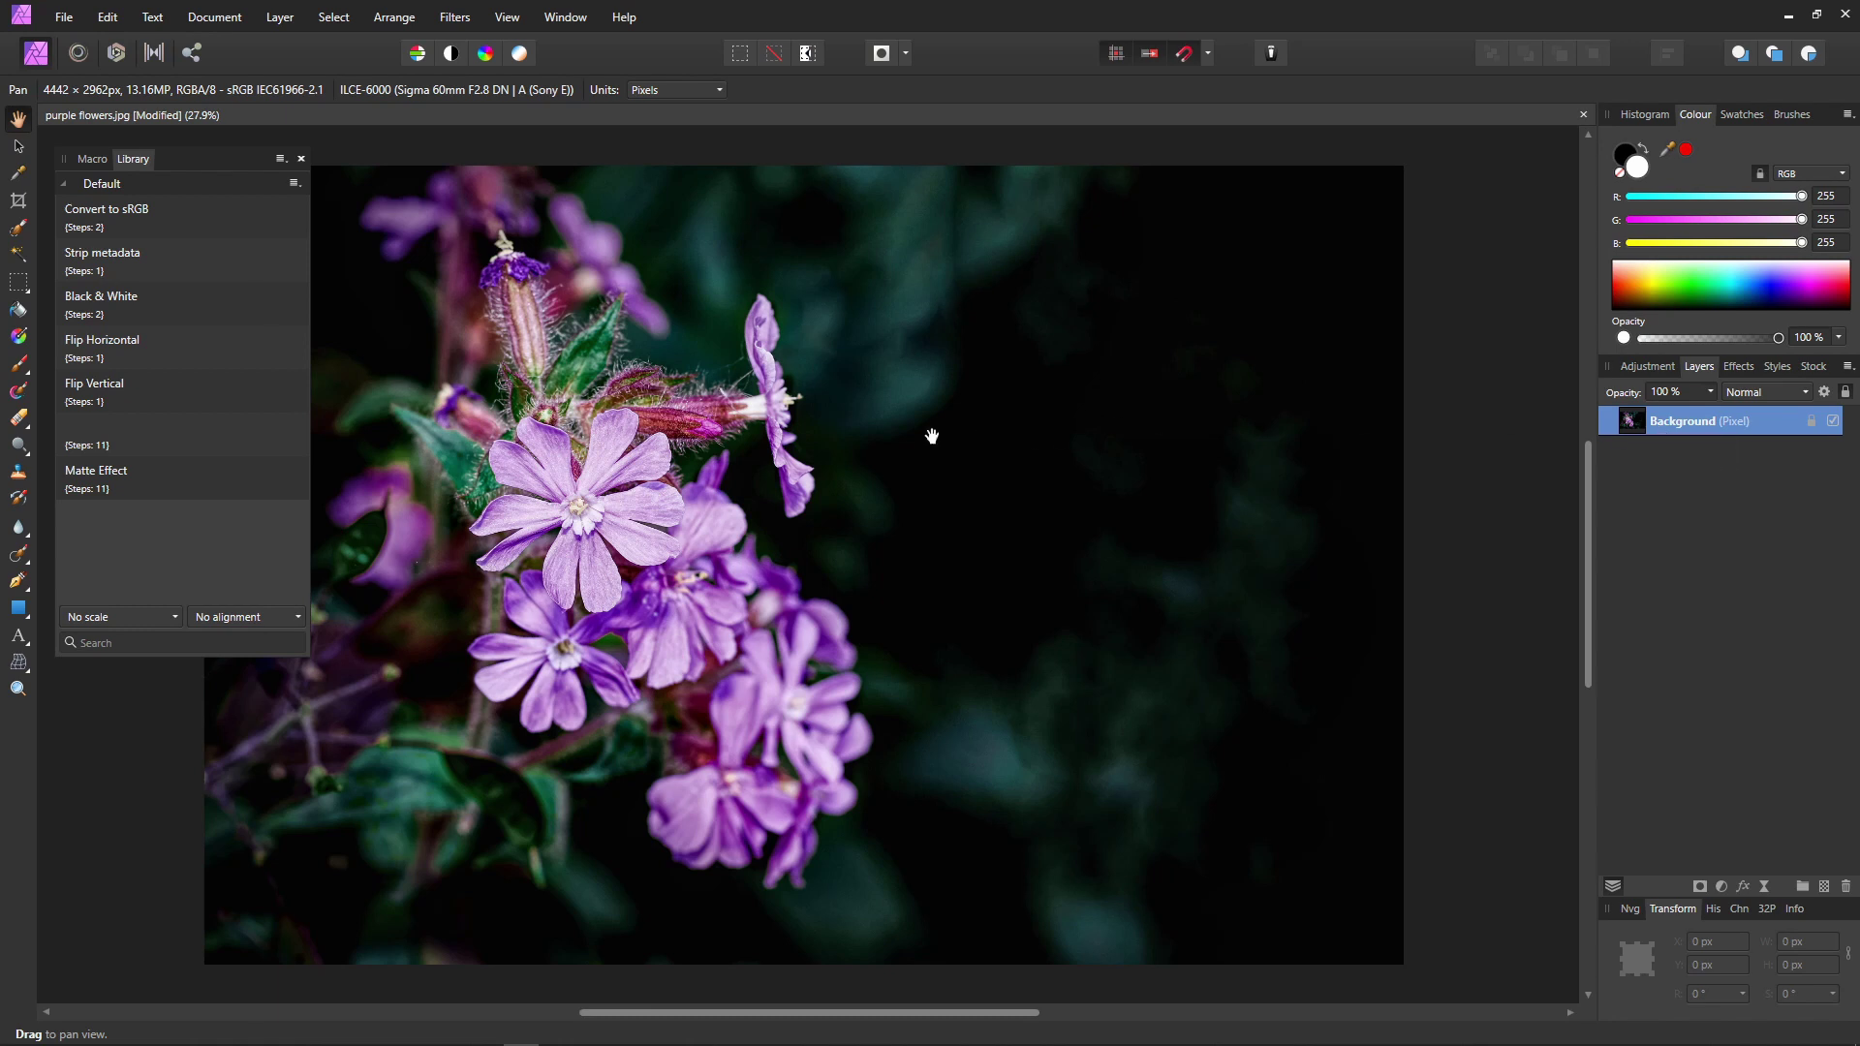
Step: Run the Matte Effect macro from the library on the purple flowers photo, and expand the Matte Effect layer group
left_click(107, 475)
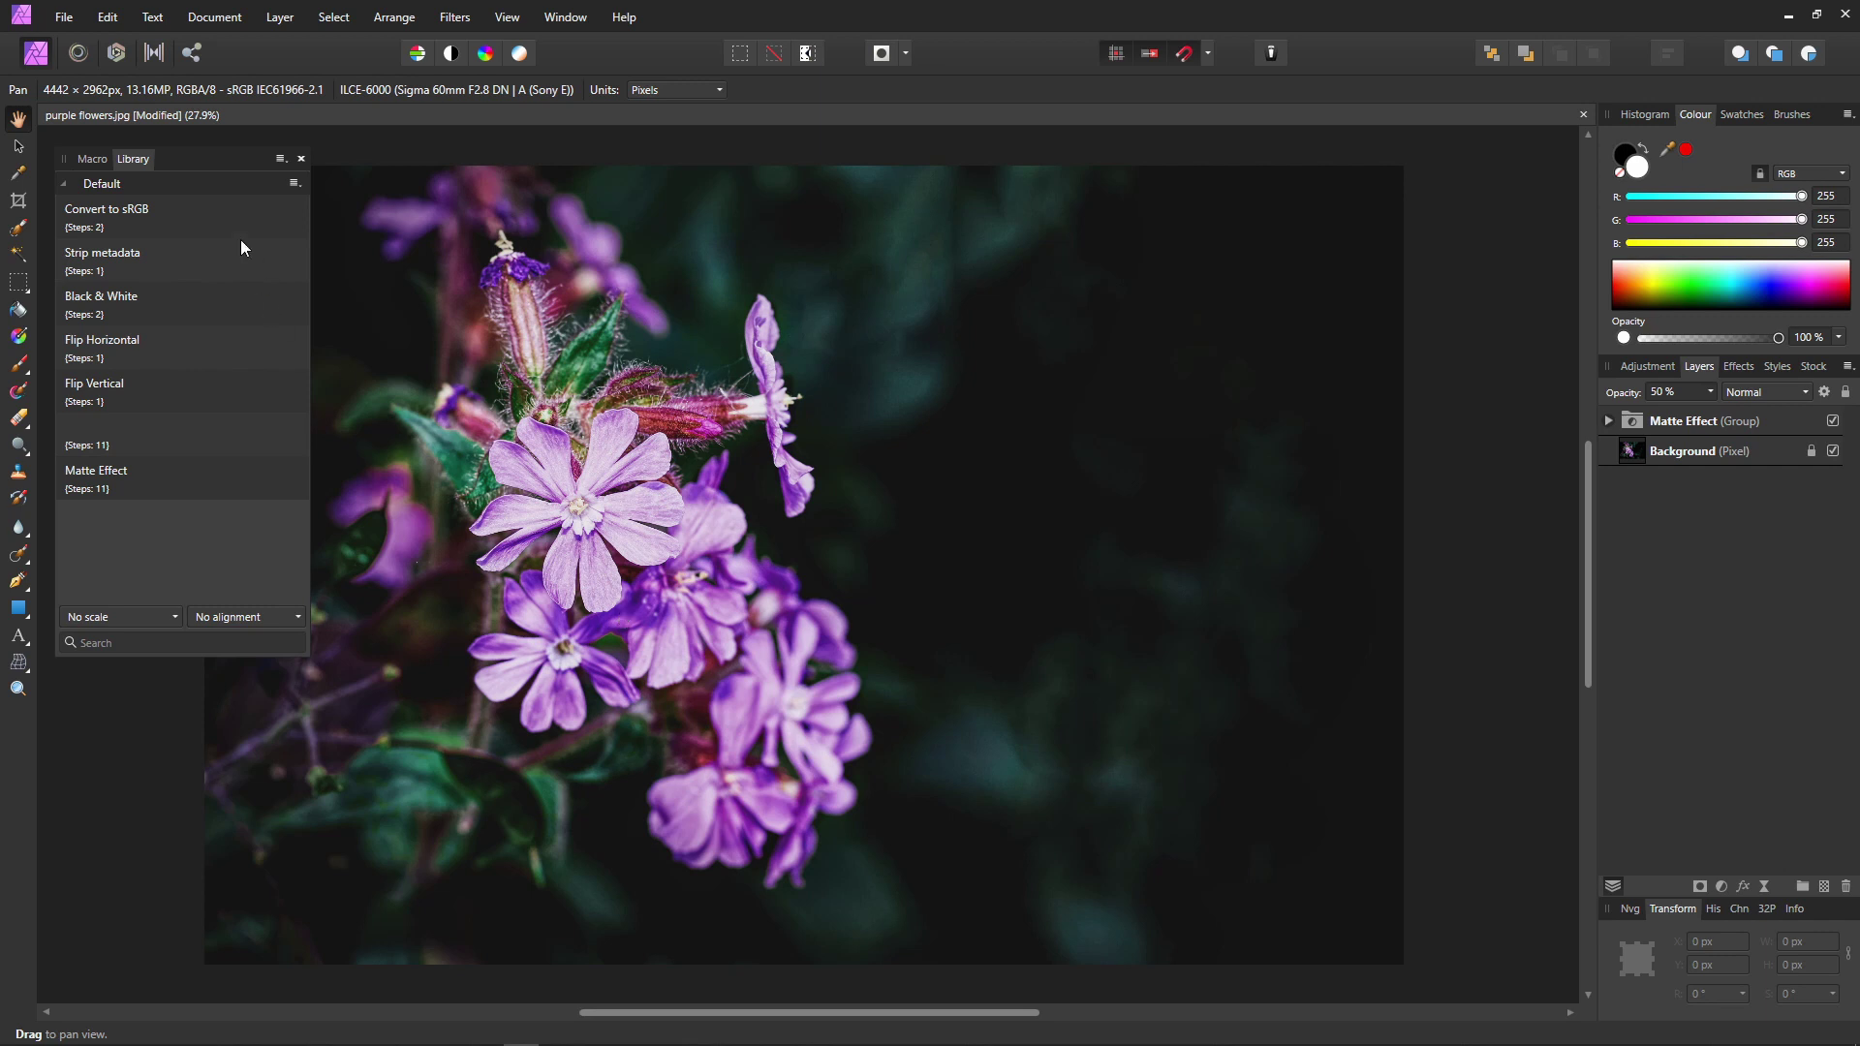
left_click(300, 159)
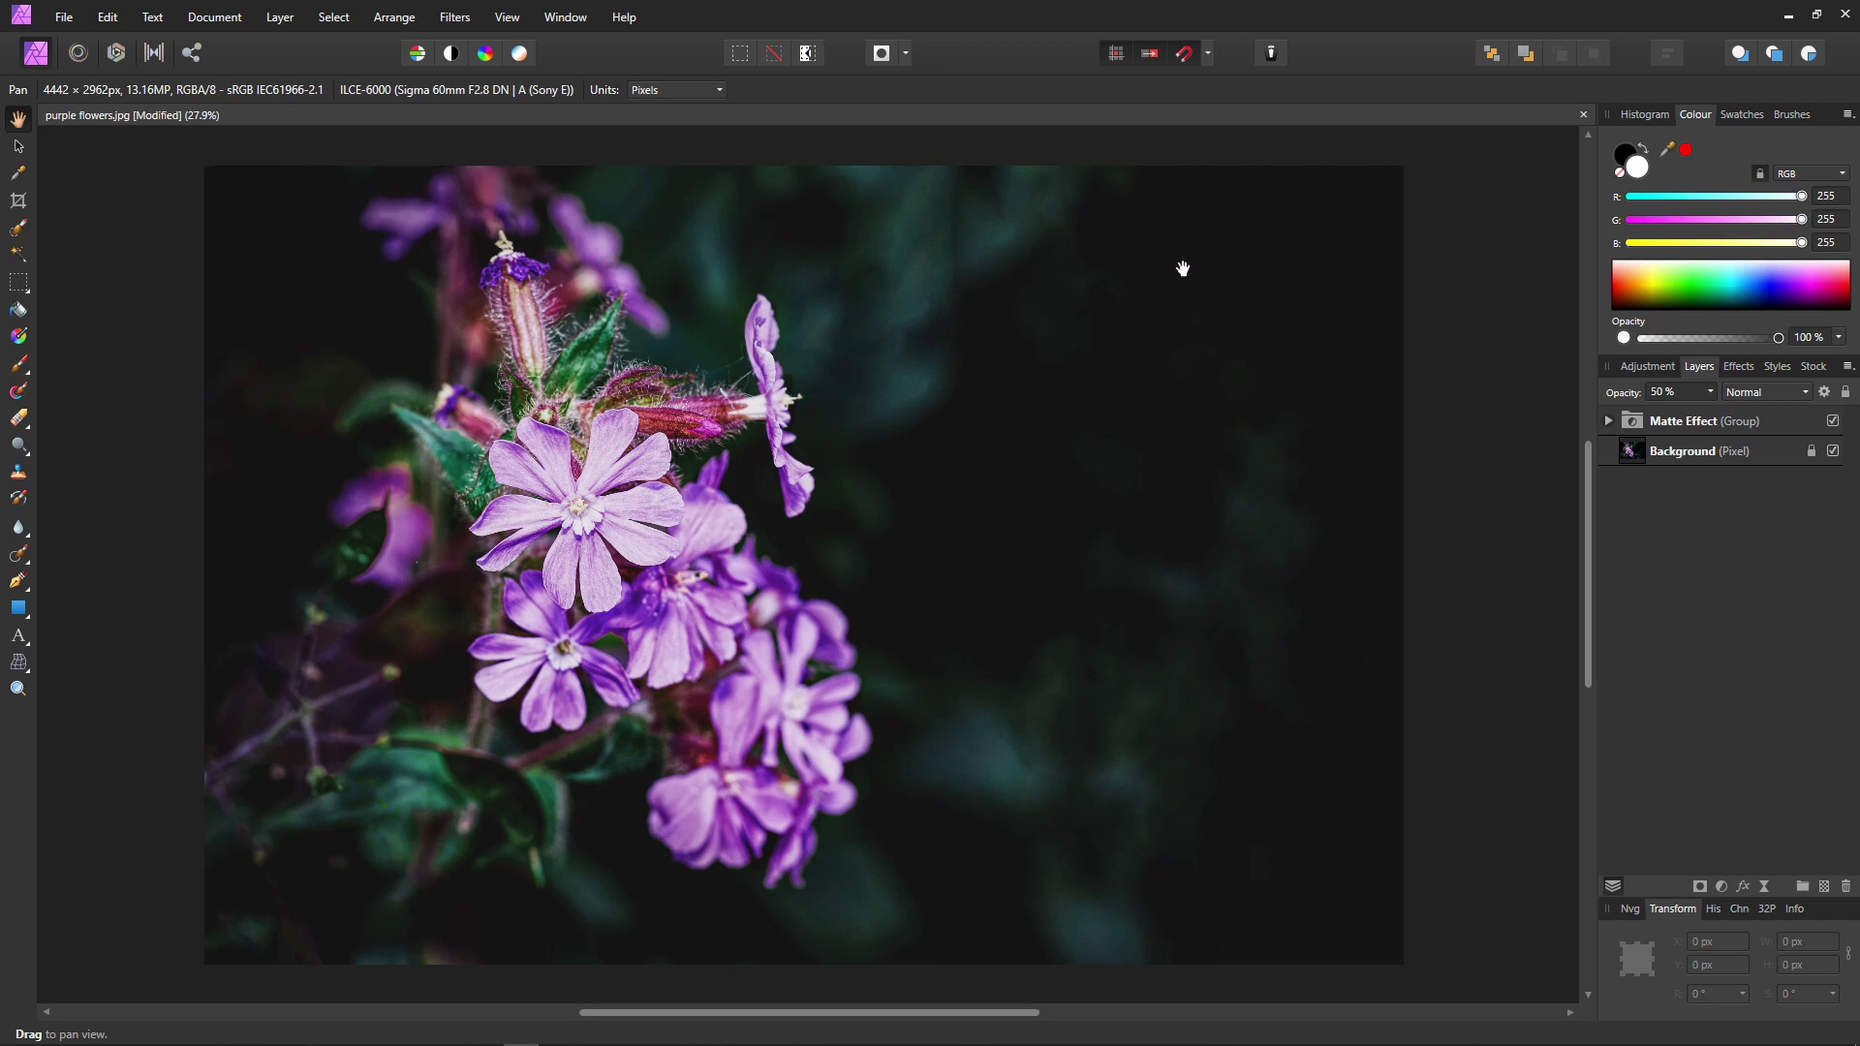
left_click(1608, 423)
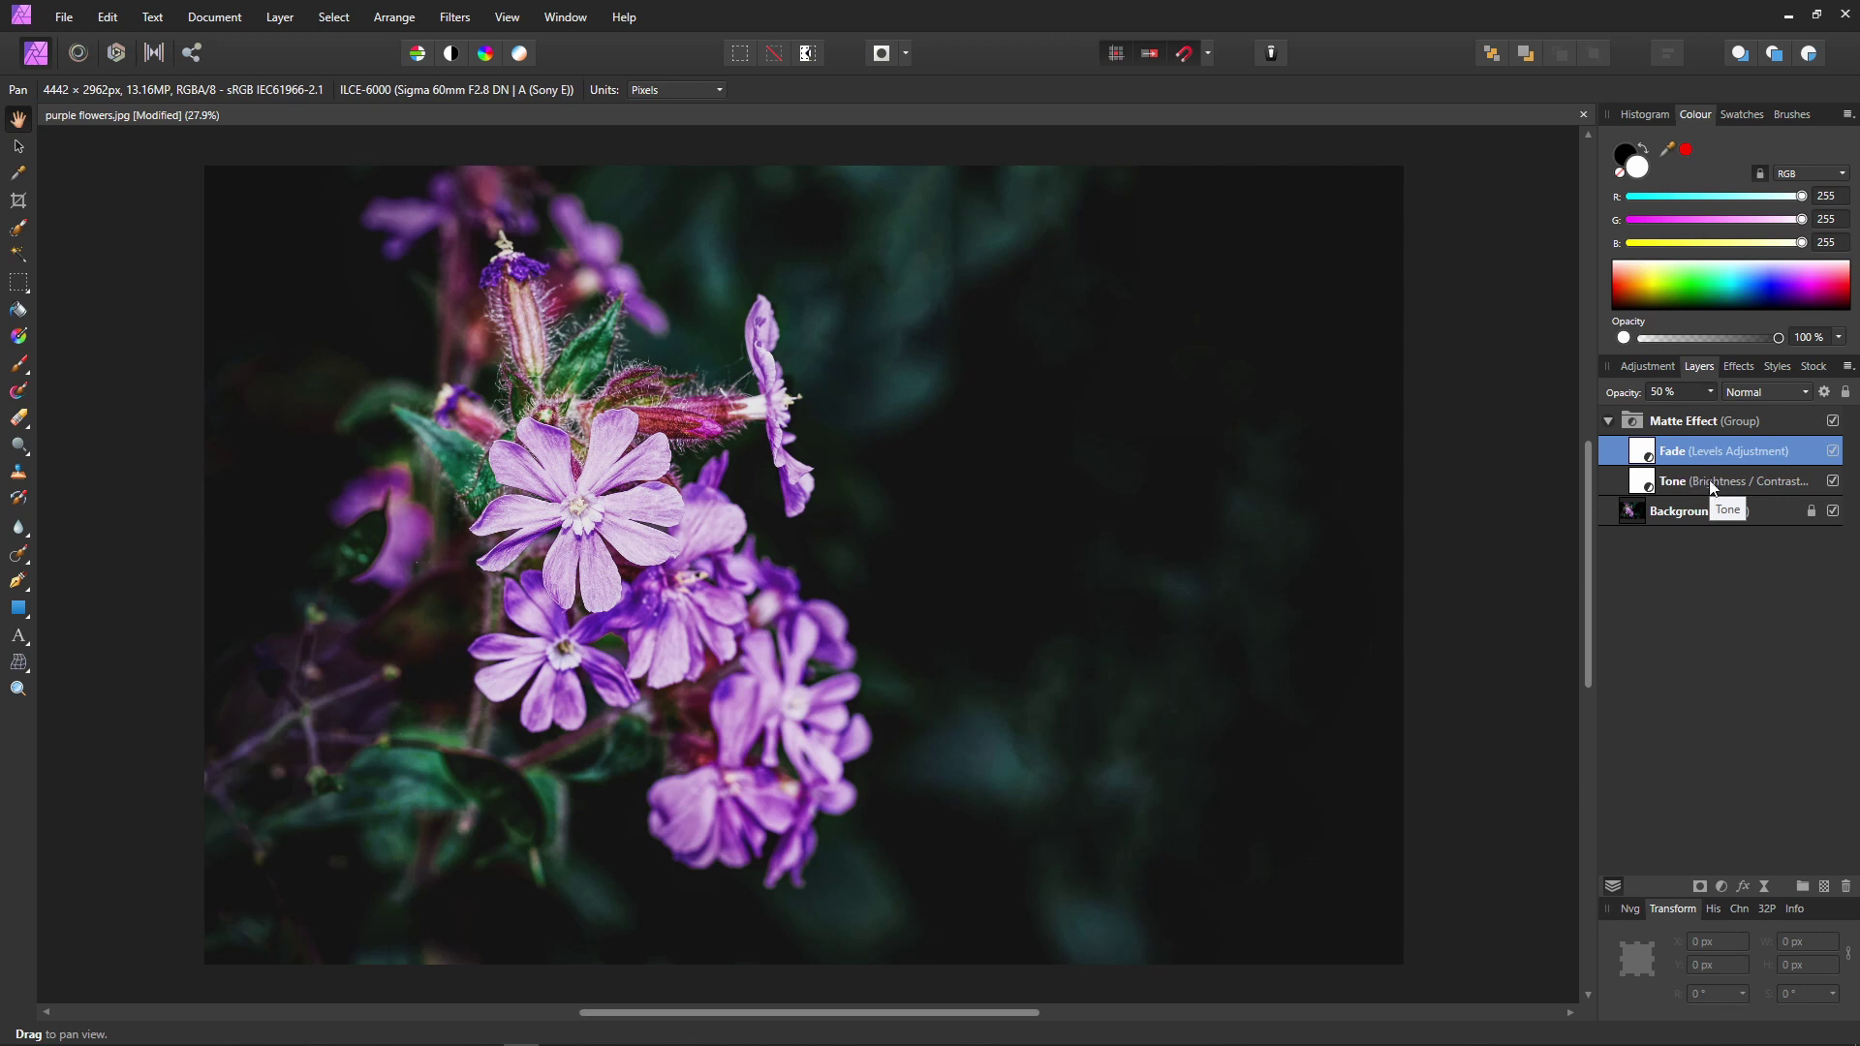
Step: Raise the opacity of the Fade levels adjustment inside the Matte Effect group to about 92%
left_click(1647, 476)
left_click(1650, 453)
left_click(1647, 481)
left_click(1647, 455)
left_click(1647, 484)
left_click(1646, 464)
left_click(1711, 392)
left_click_drag(1712, 413, 1763, 418)
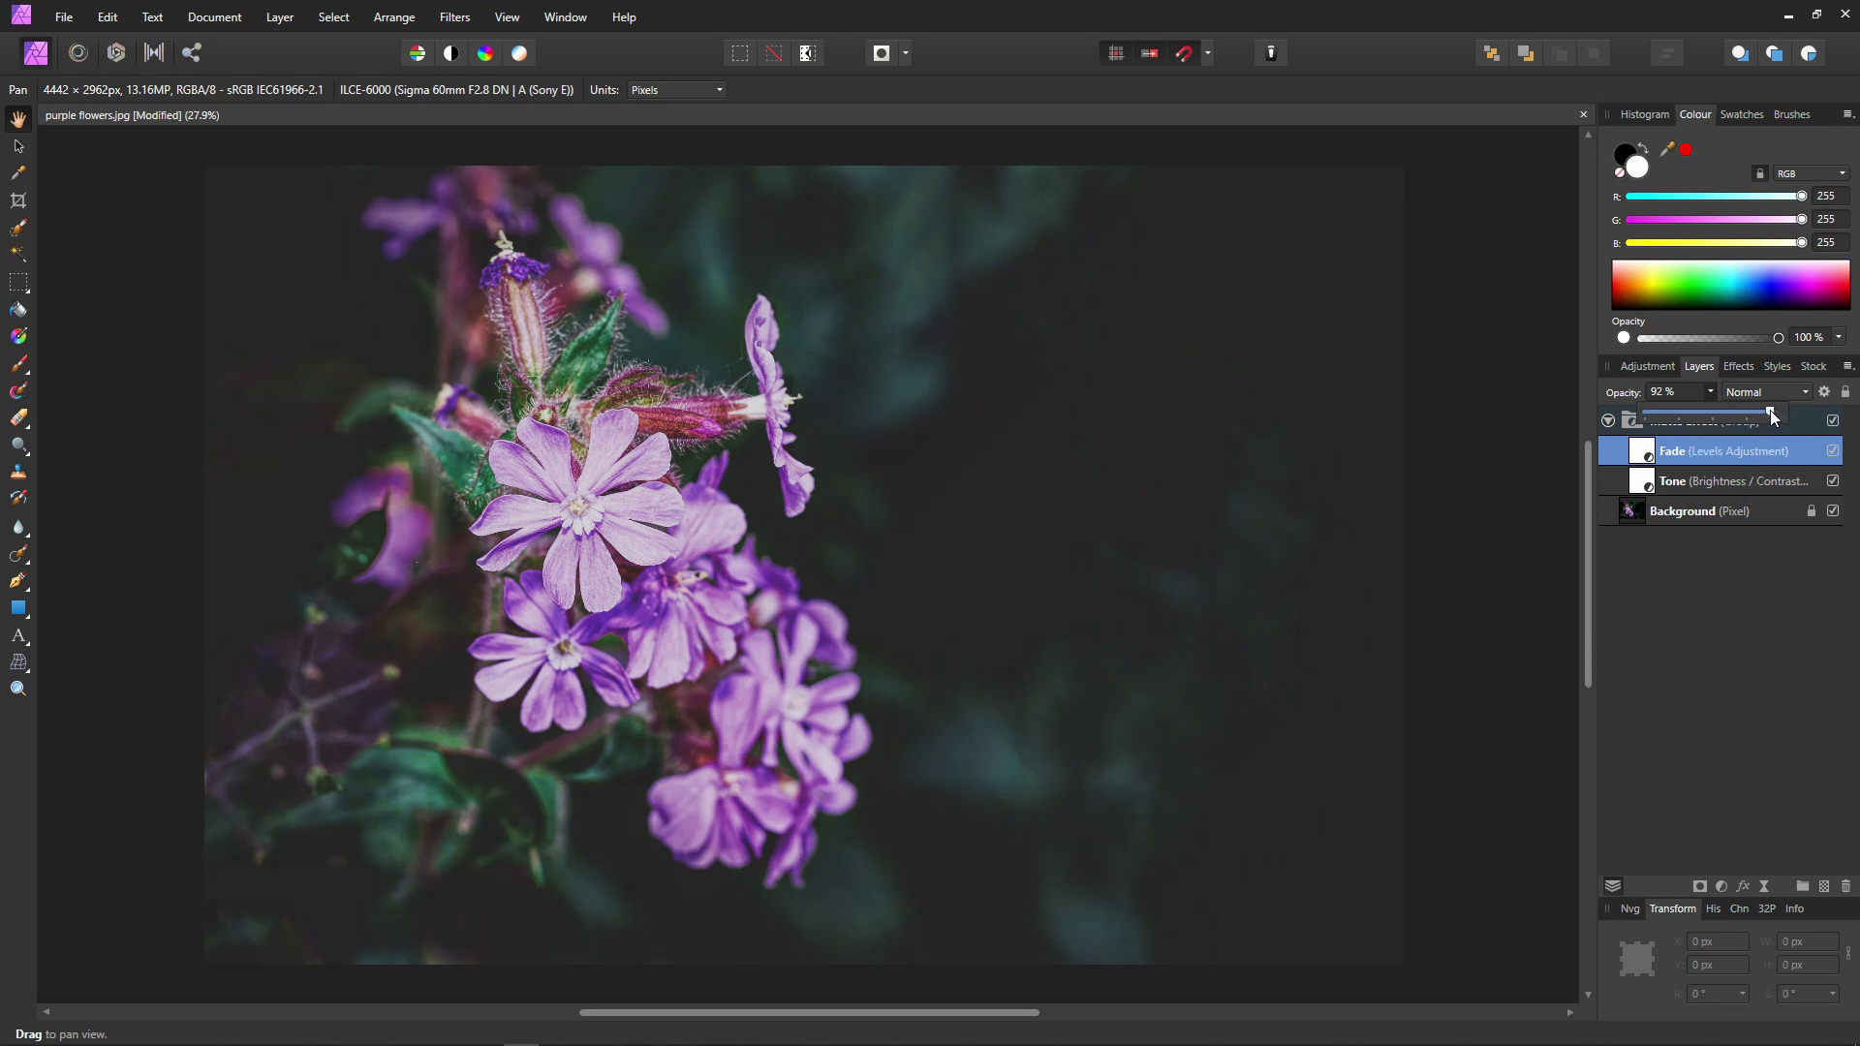
Step: Set the opacity of the Fade levels adjustment to about 81% and the Tone brightness/contrast adjustment to about 75%
left_click_drag(1770, 410, 1715, 417)
left_click(1640, 481)
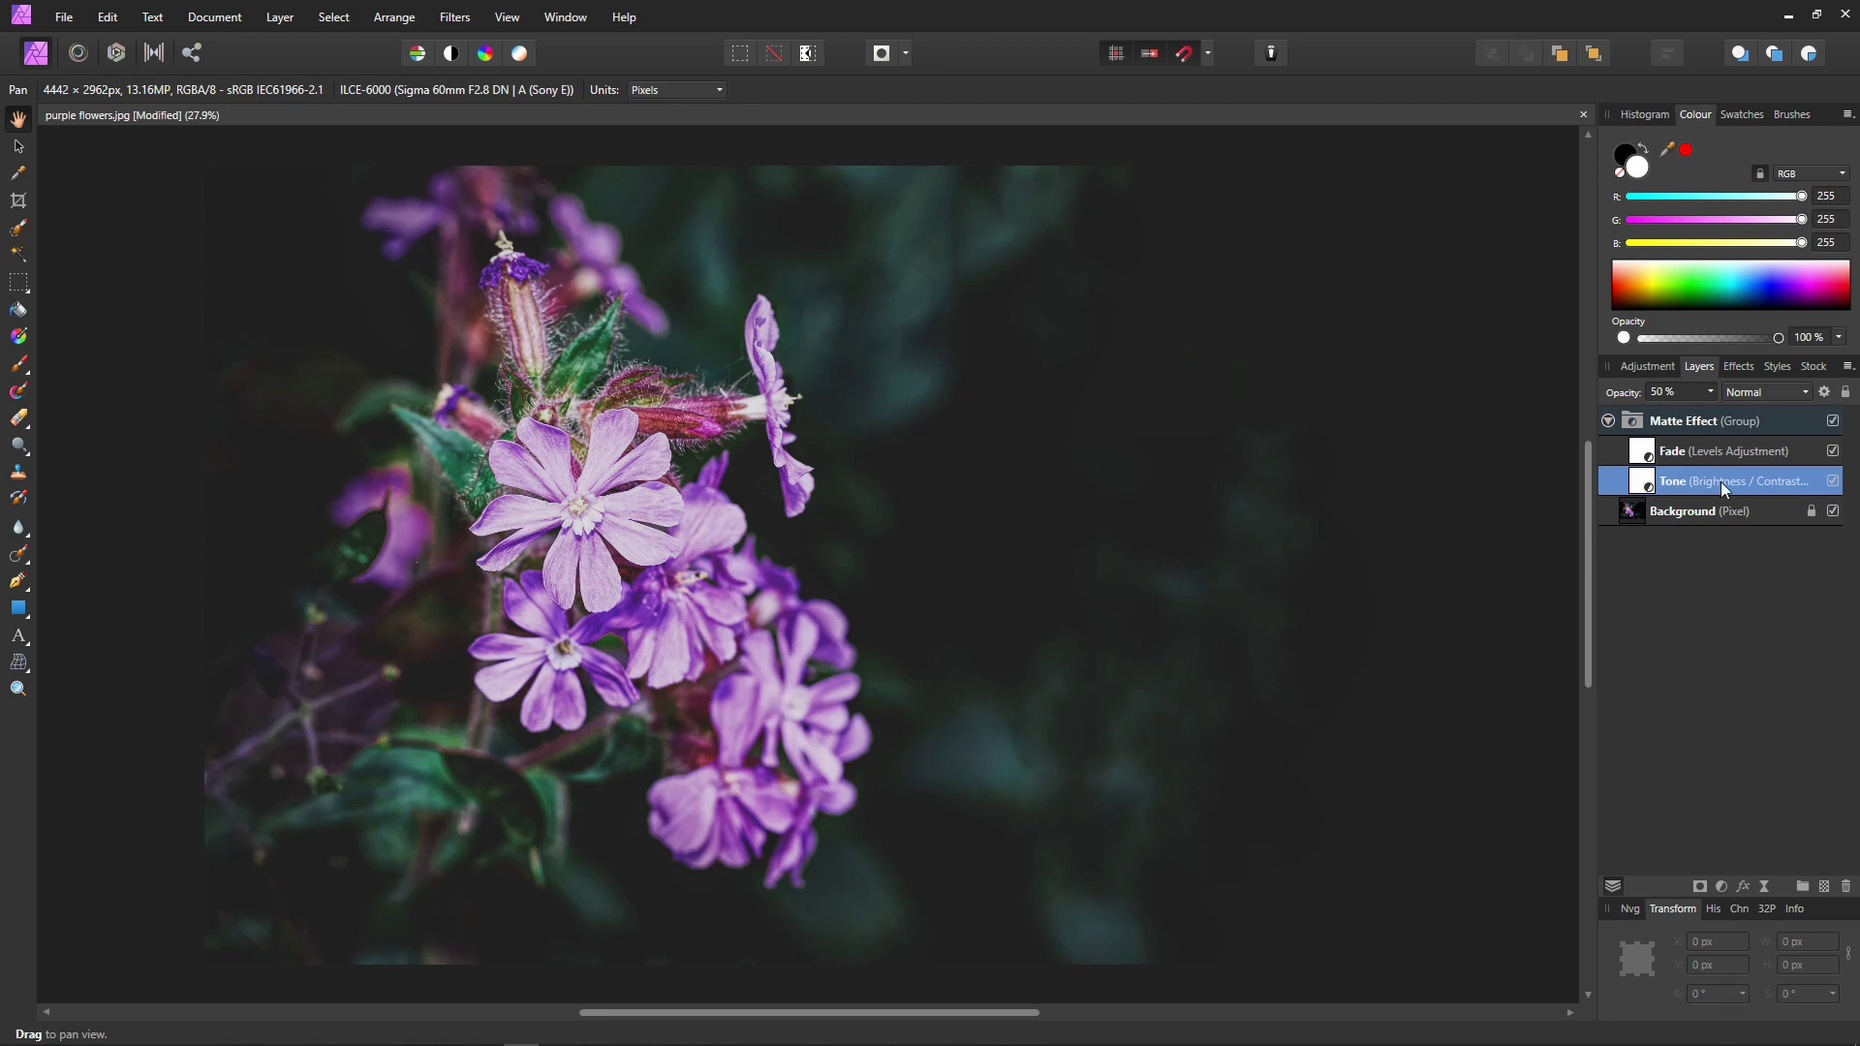
left_click(1710, 391)
left_click_drag(1717, 410, 1677, 416)
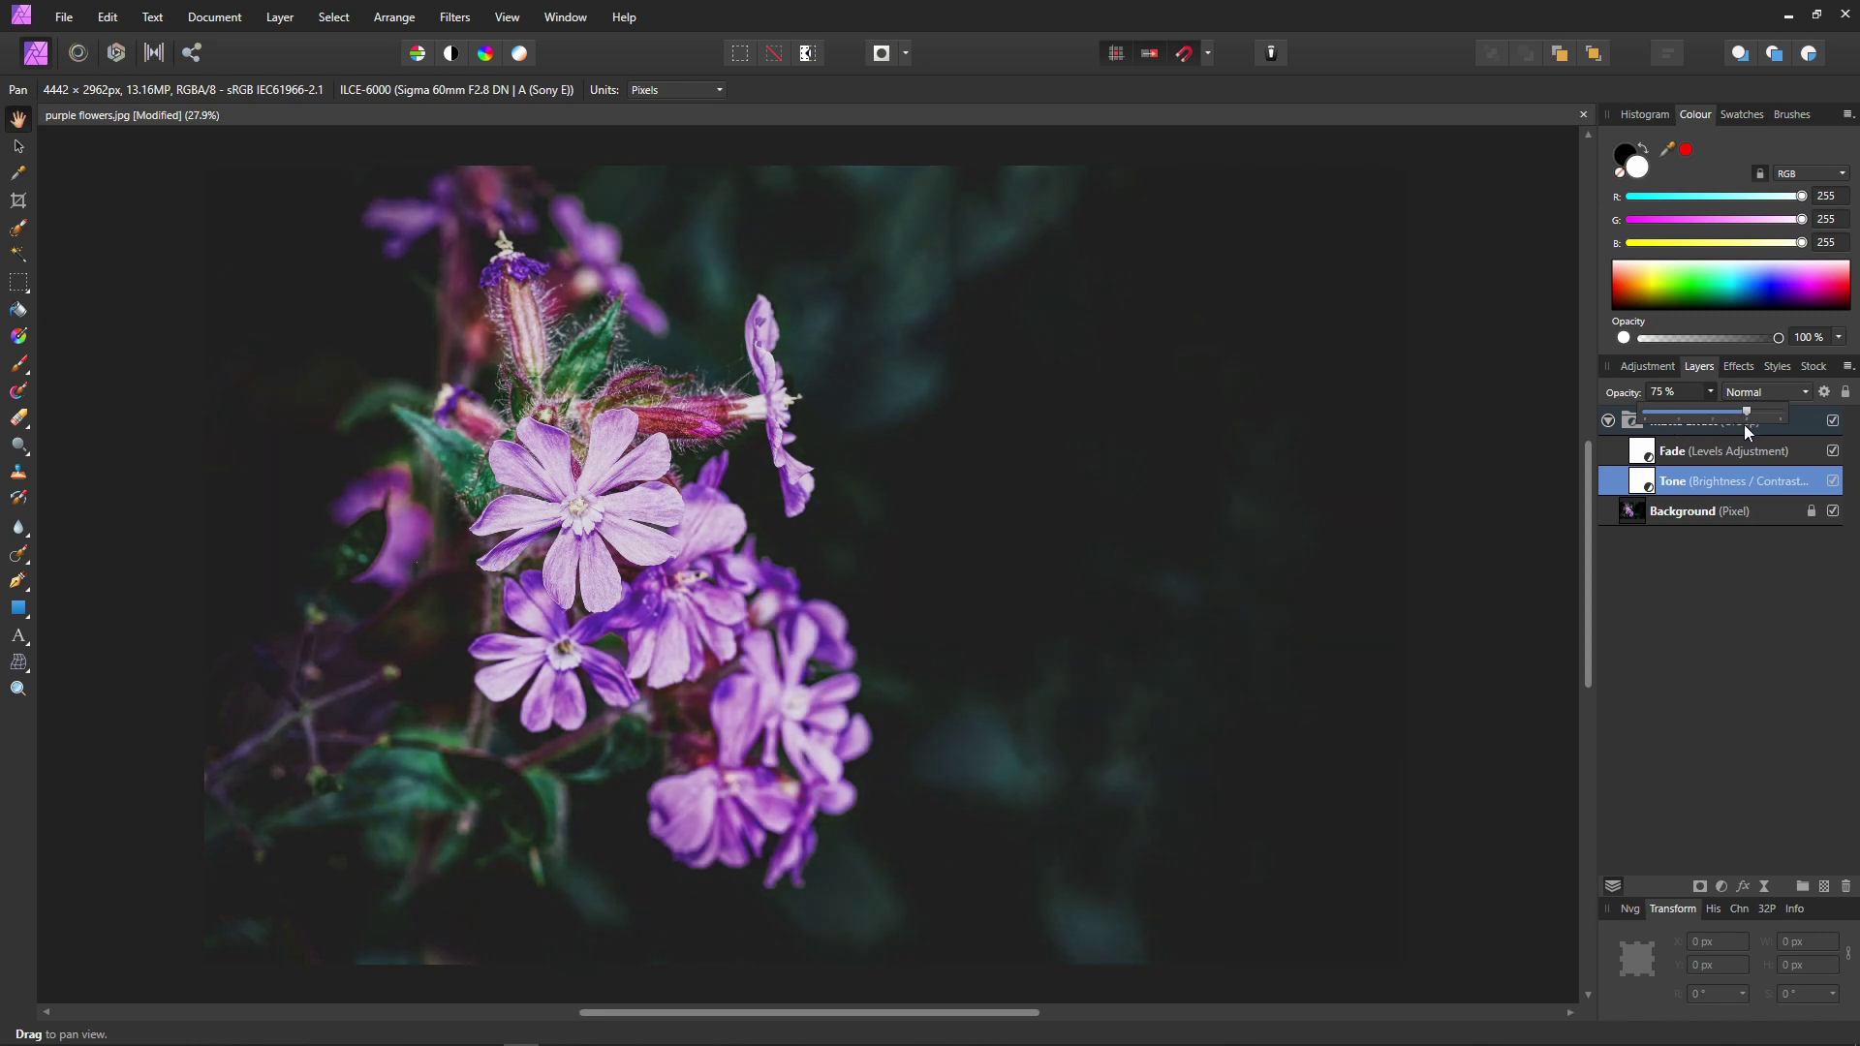
left_click(1647, 489)
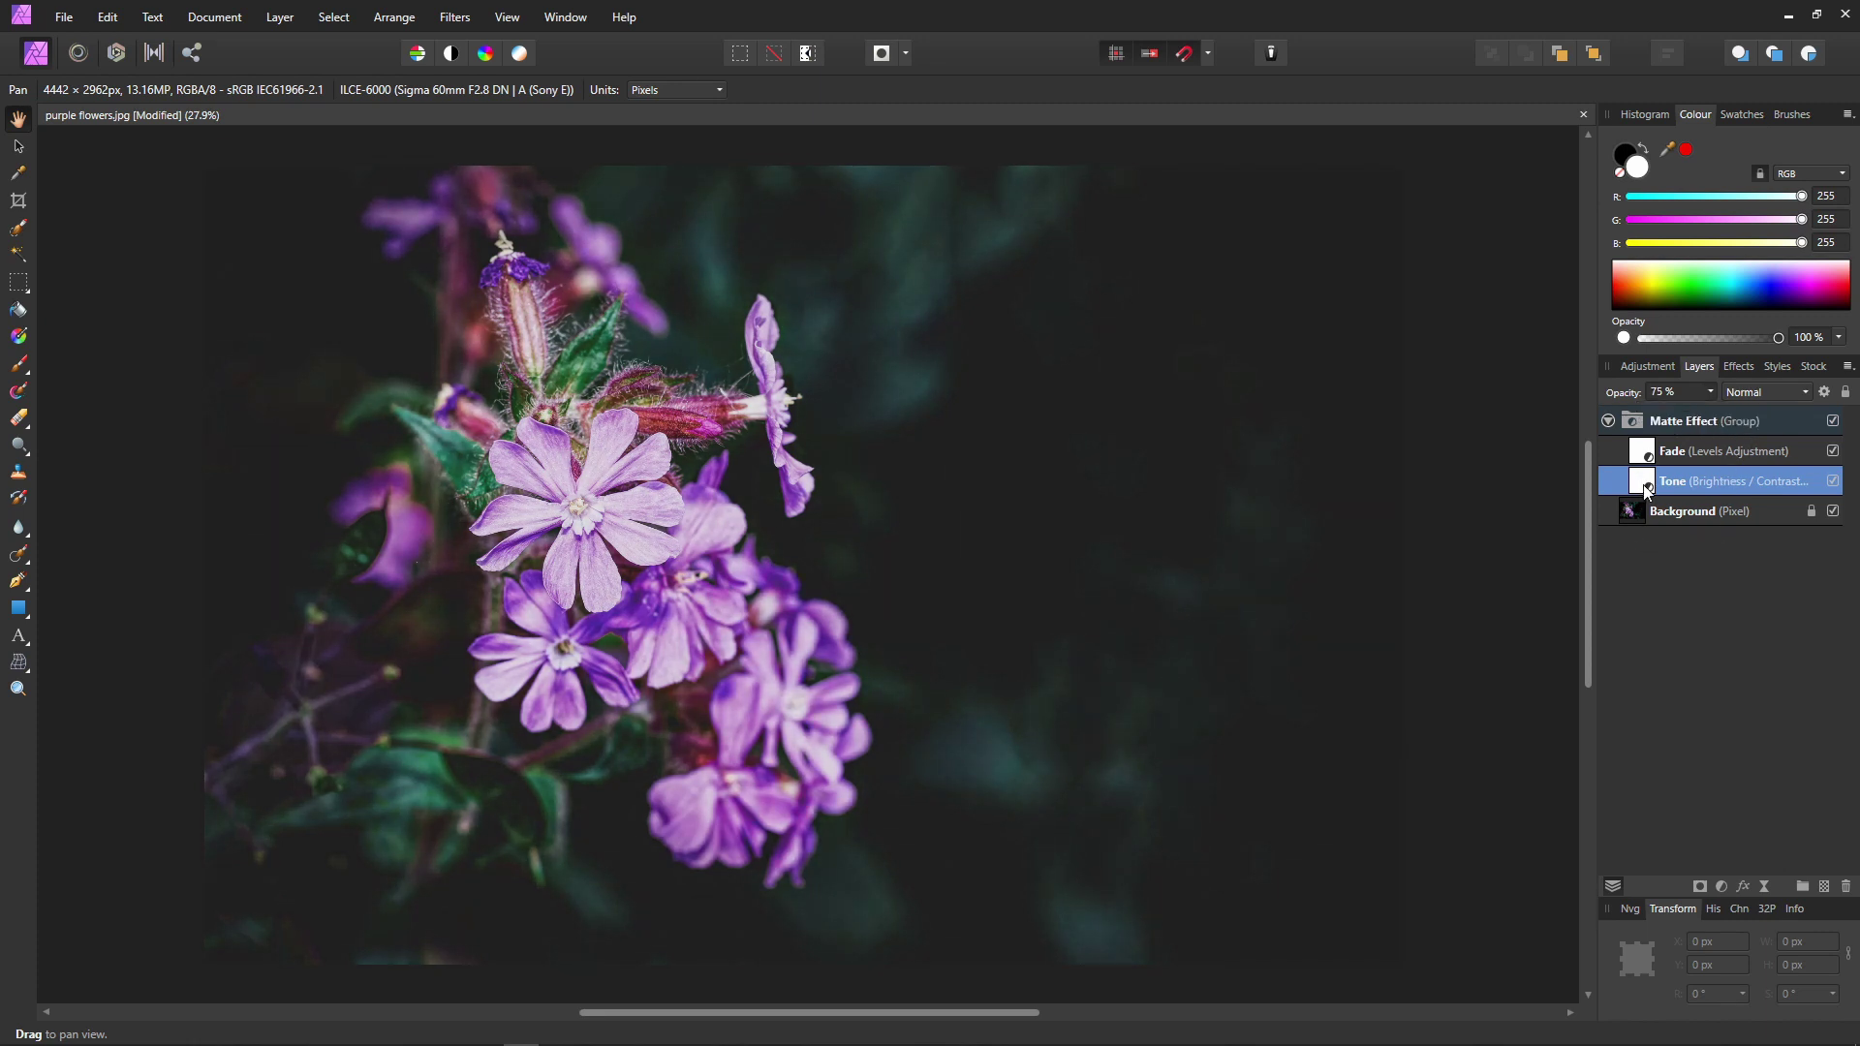
Step: Examine the settings of the Tone brightness/contrast adjustment and the Fade levels adjustment without changing them
double_click(1647, 489)
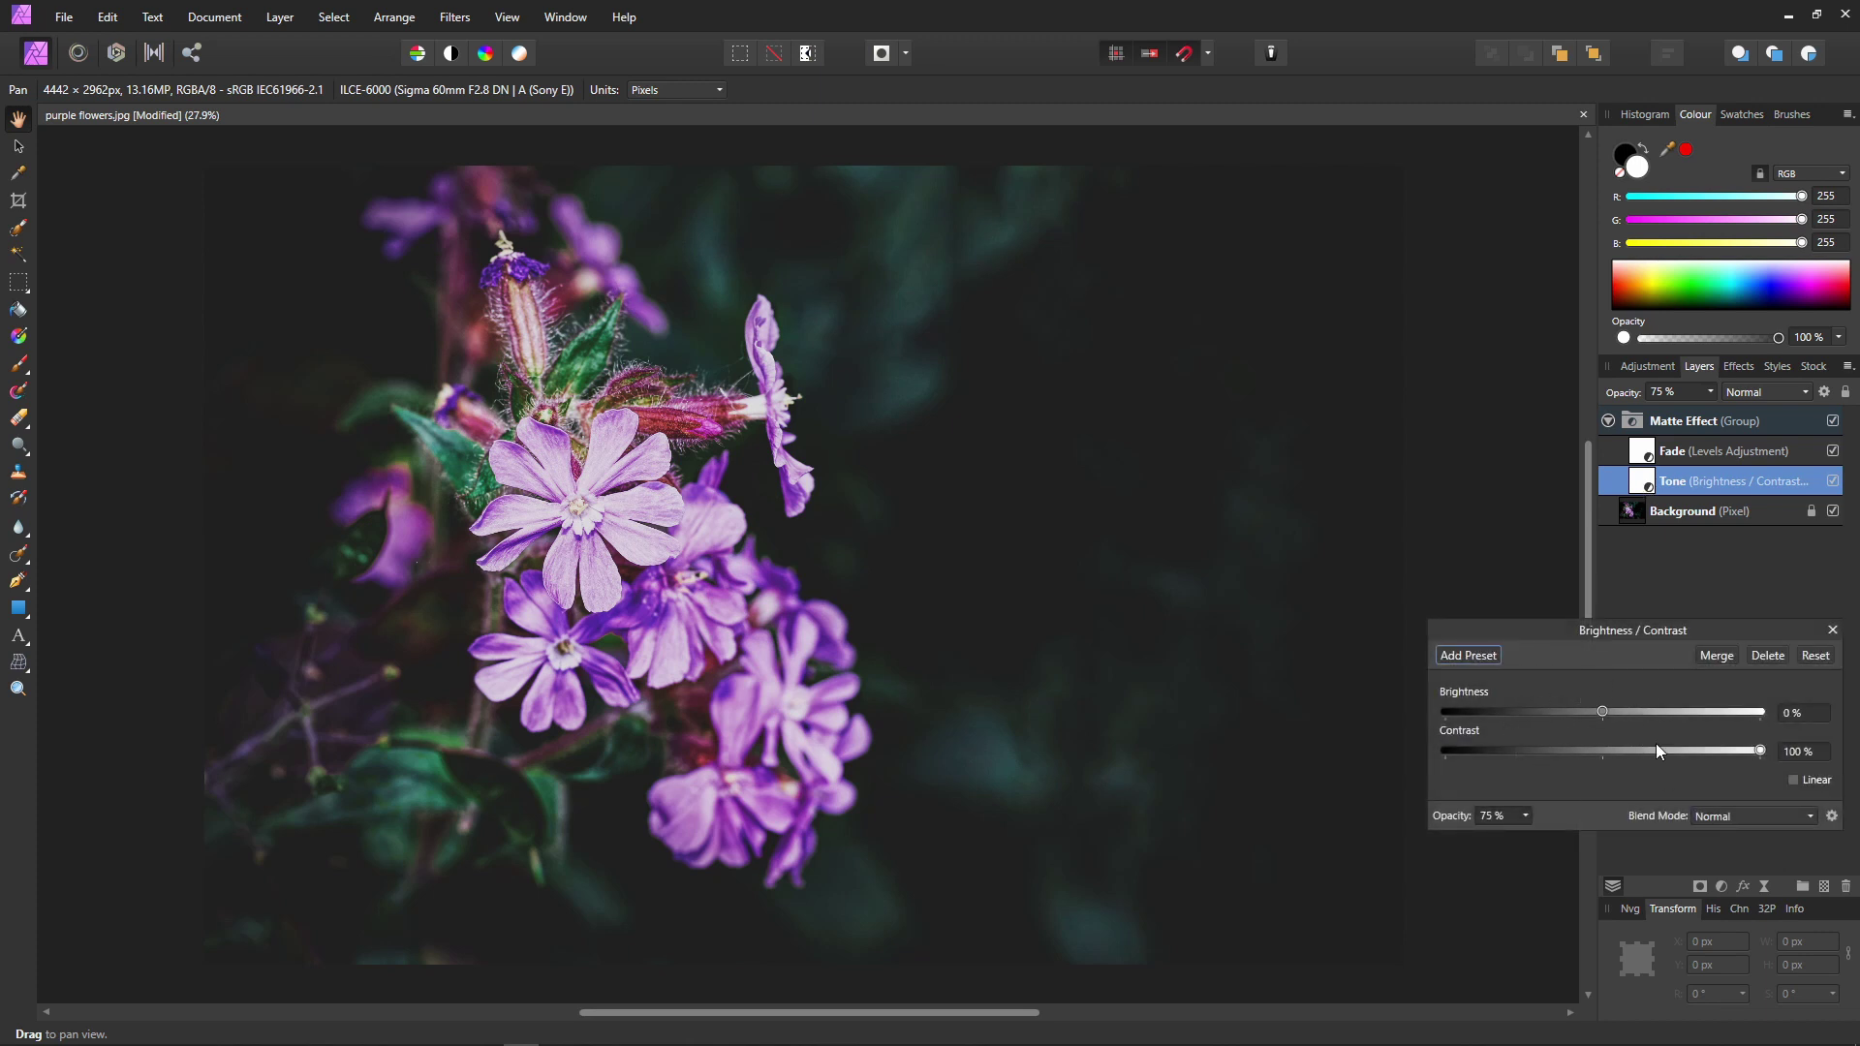
left_click(1833, 631)
double_click(1653, 458)
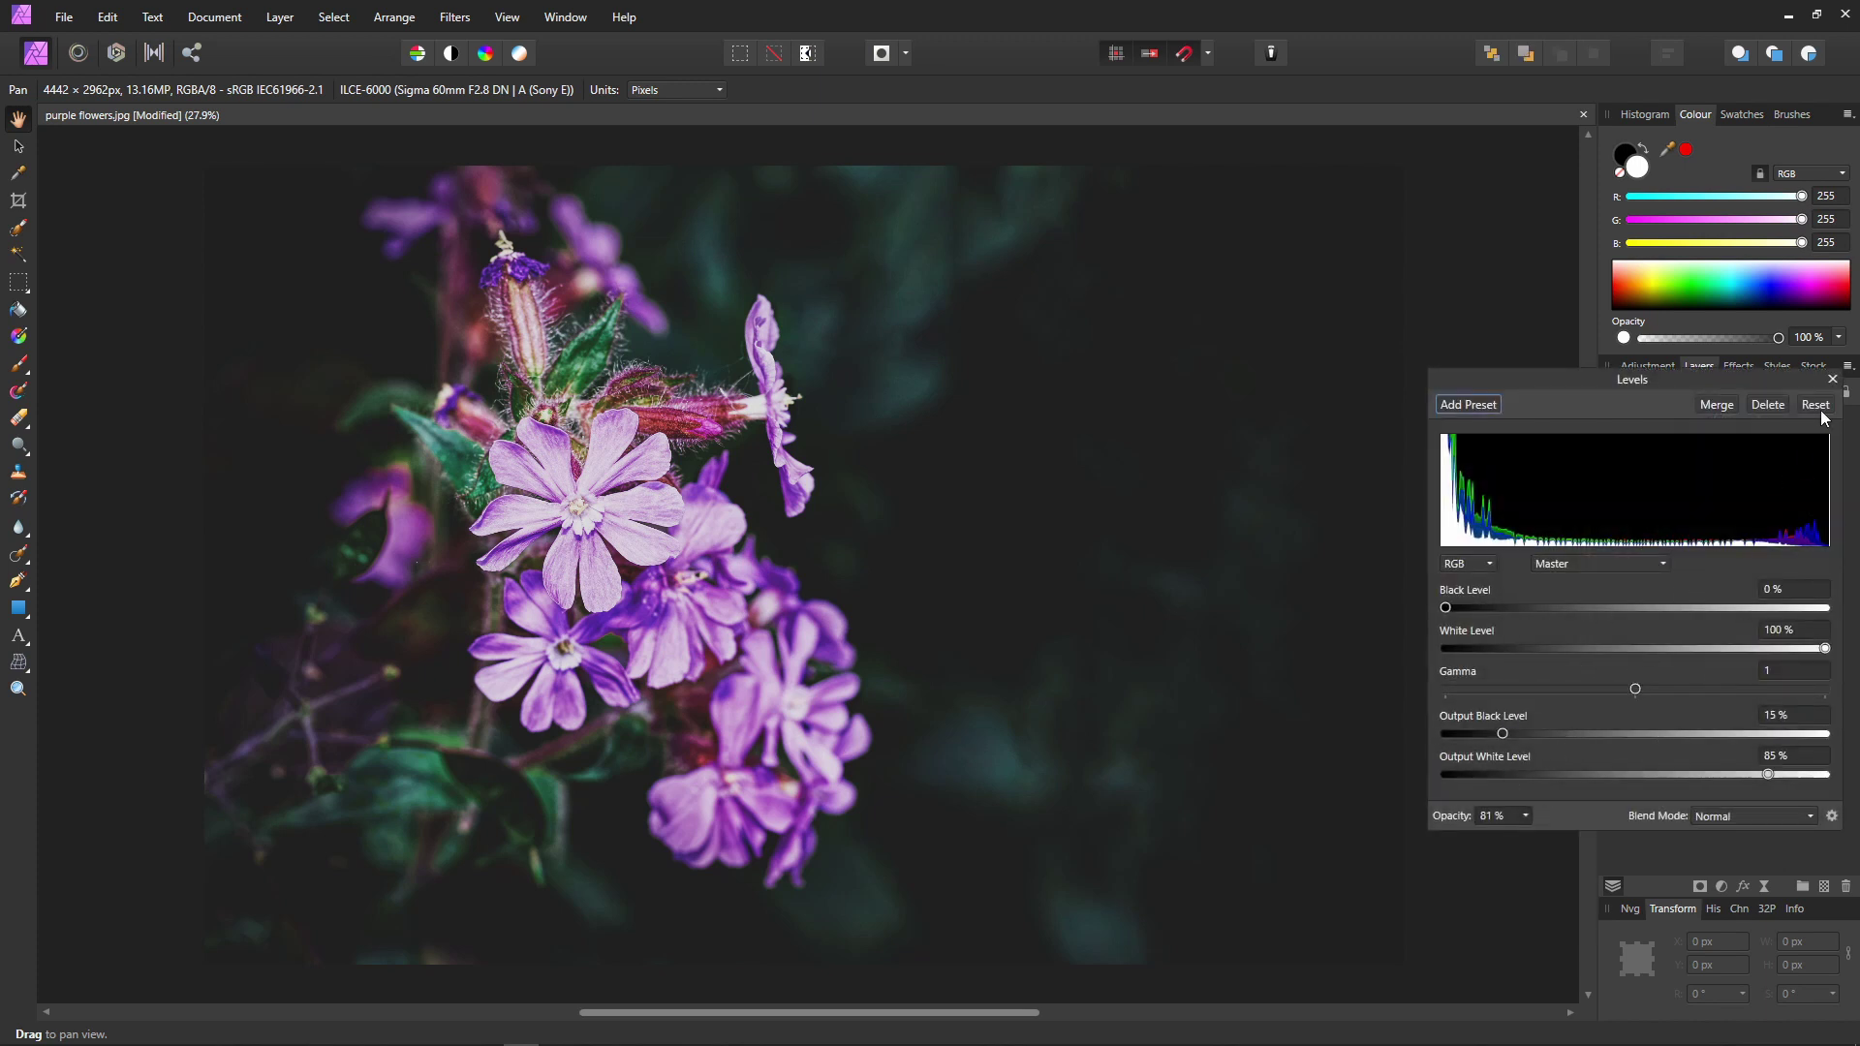
left_click(1833, 379)
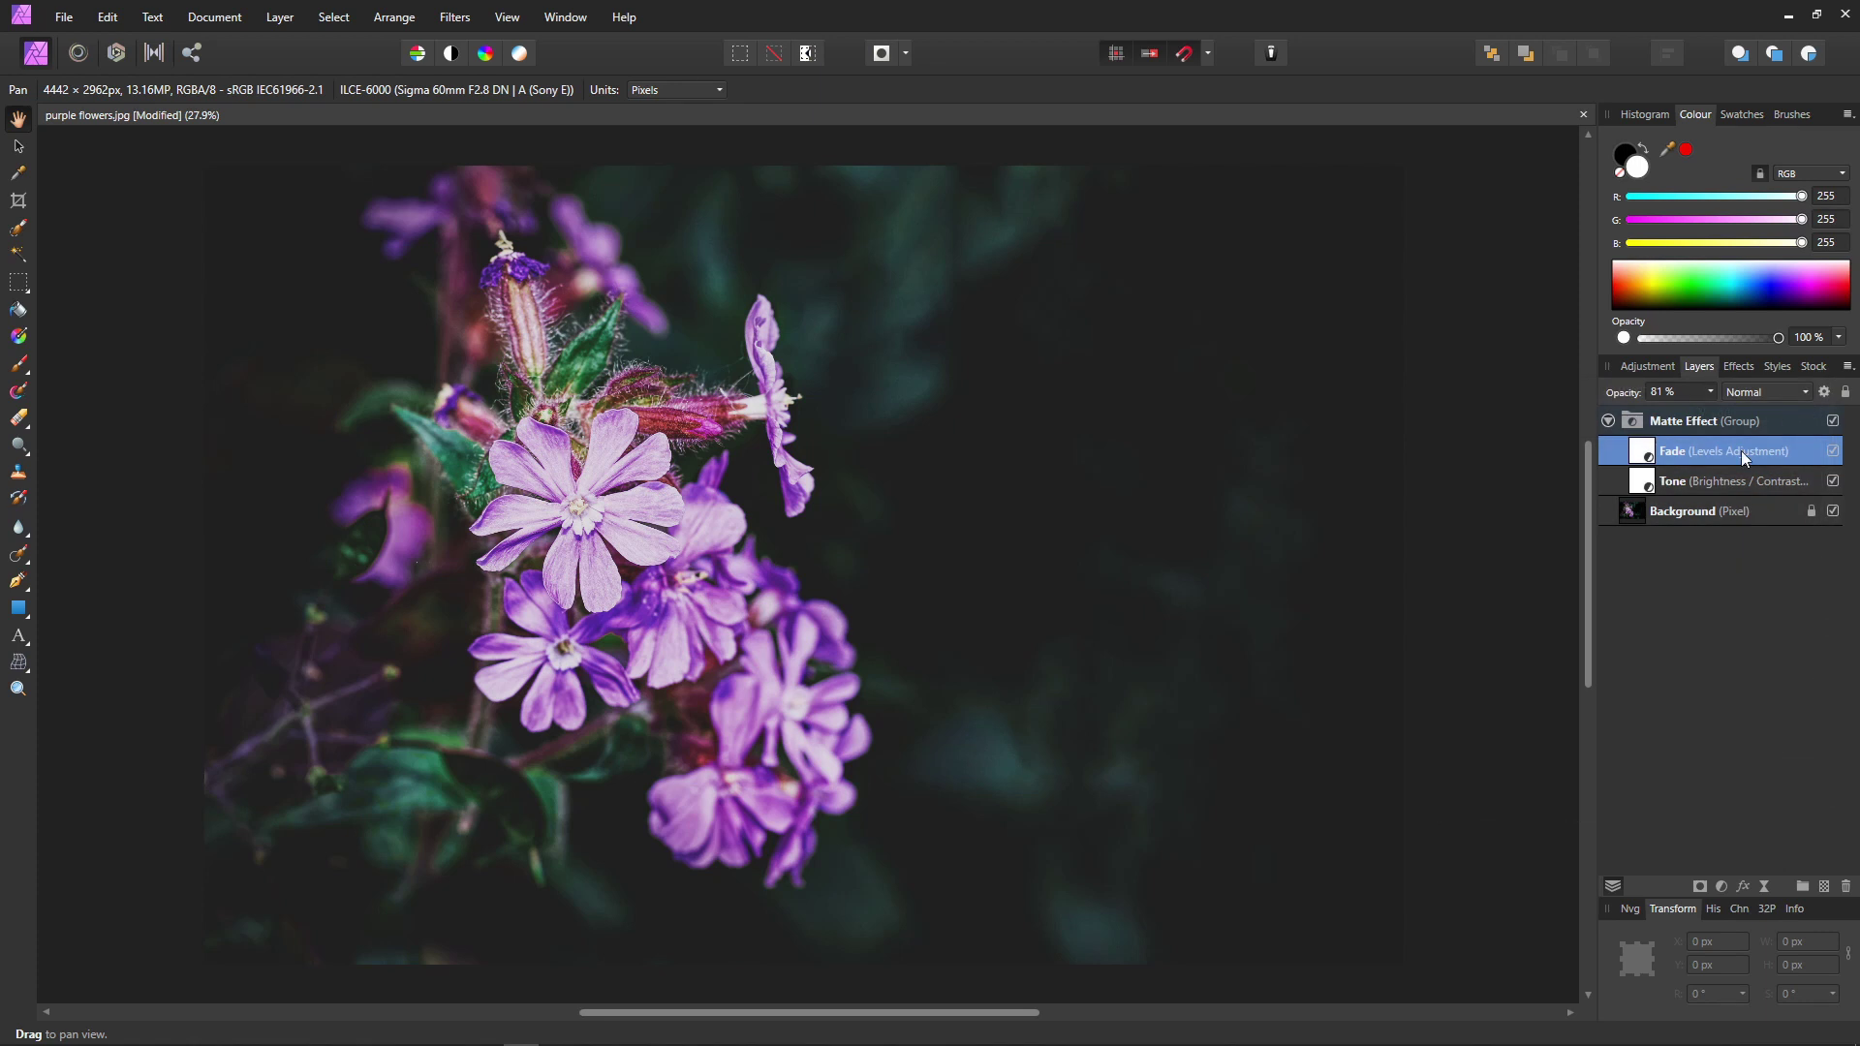
Step: Try out lower opacities on the whole Matte Effect group and return it to 100%
left_click(1672, 428)
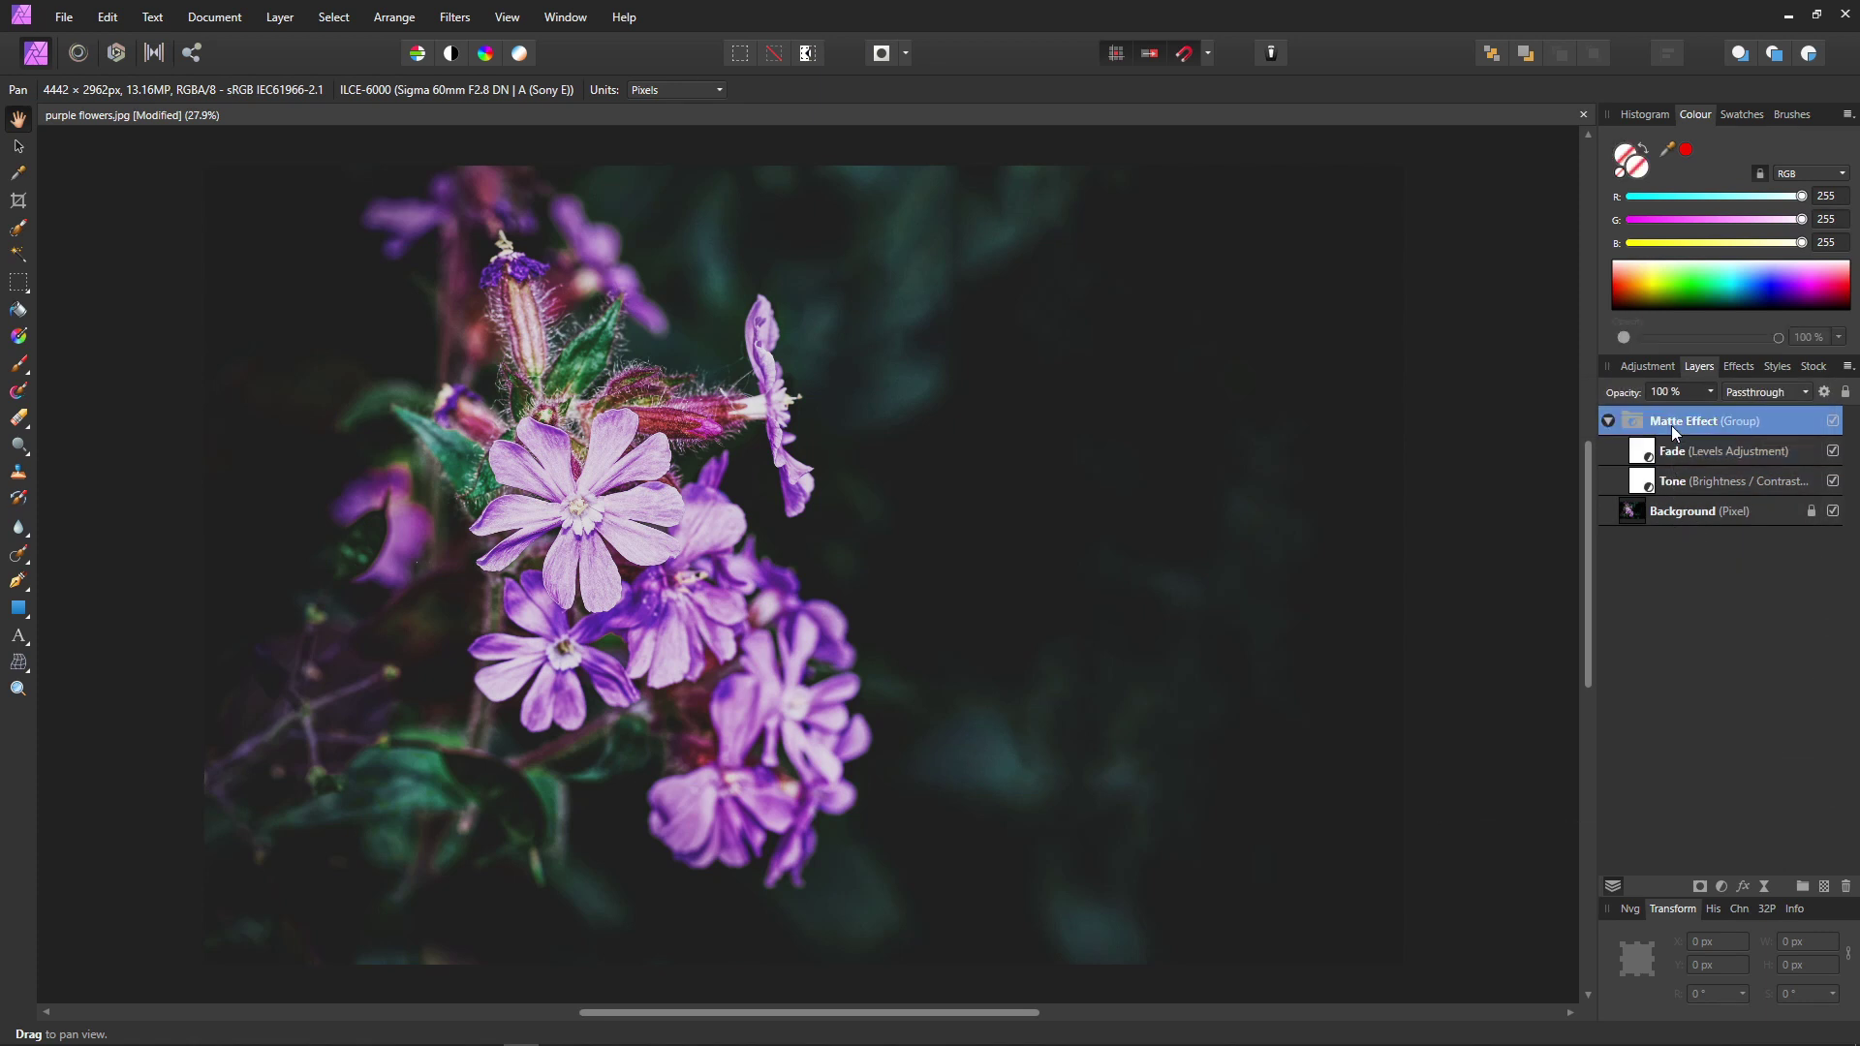
left_click(1711, 392)
left_click_drag(1695, 410, 1632, 415)
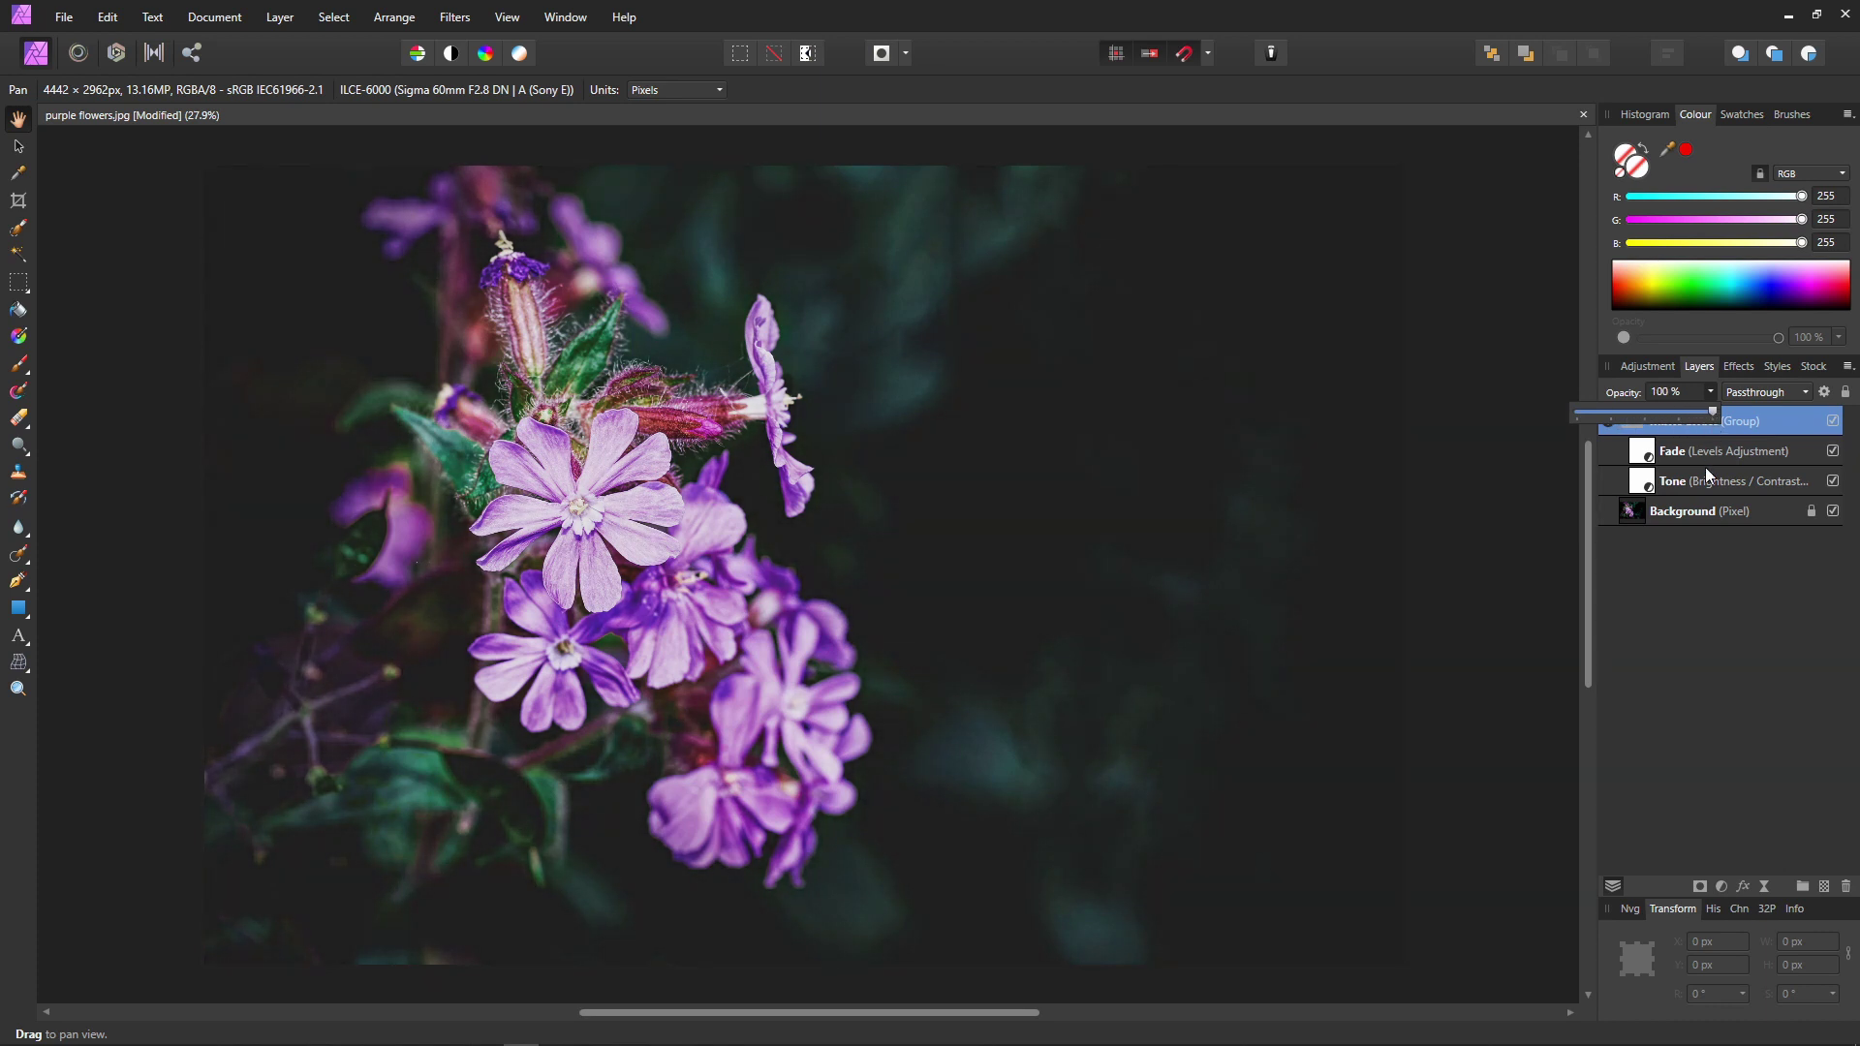
left_click(1694, 568)
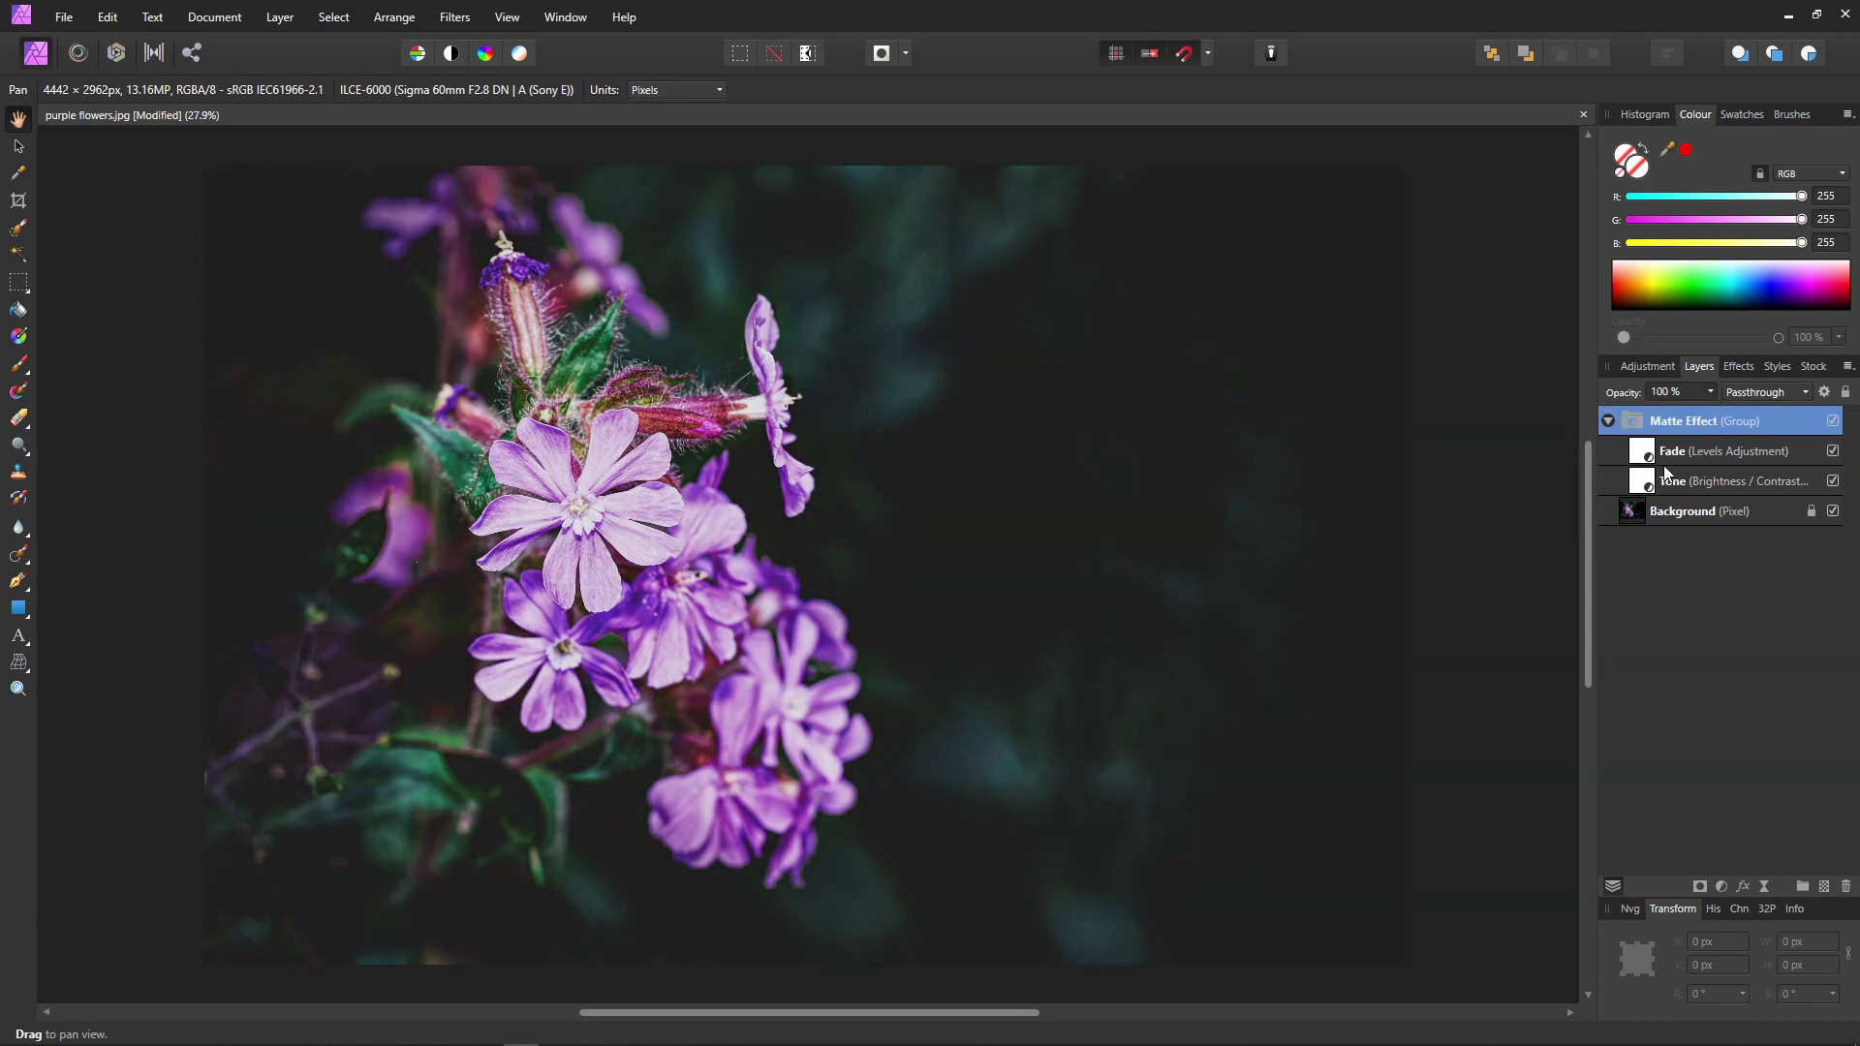